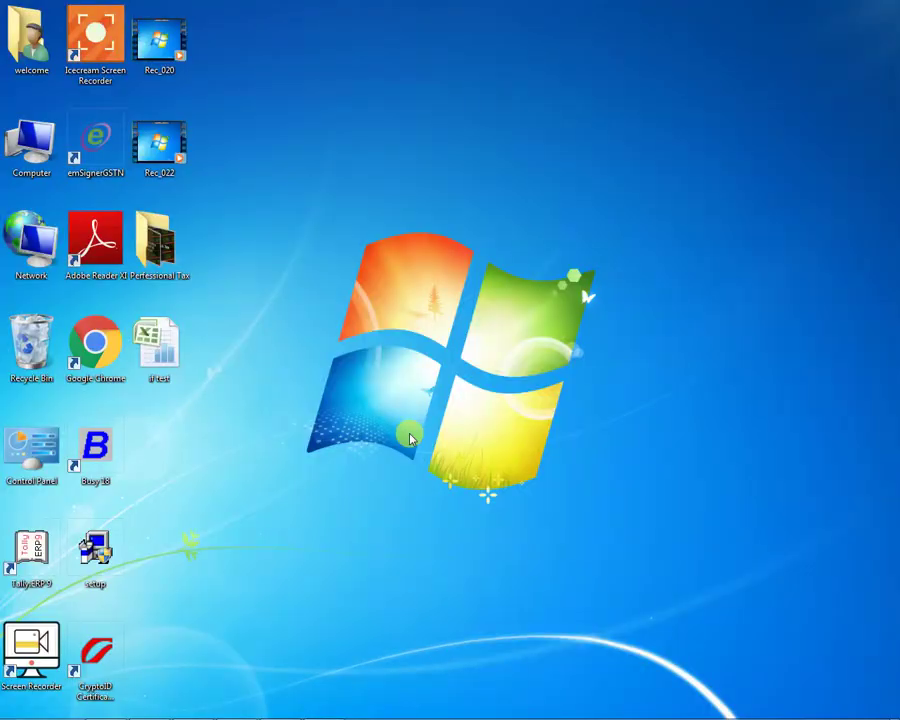
Step: Turn off Show desktop icons from the desktop's View menu
right_click(408, 60)
mouse_move(437, 69)
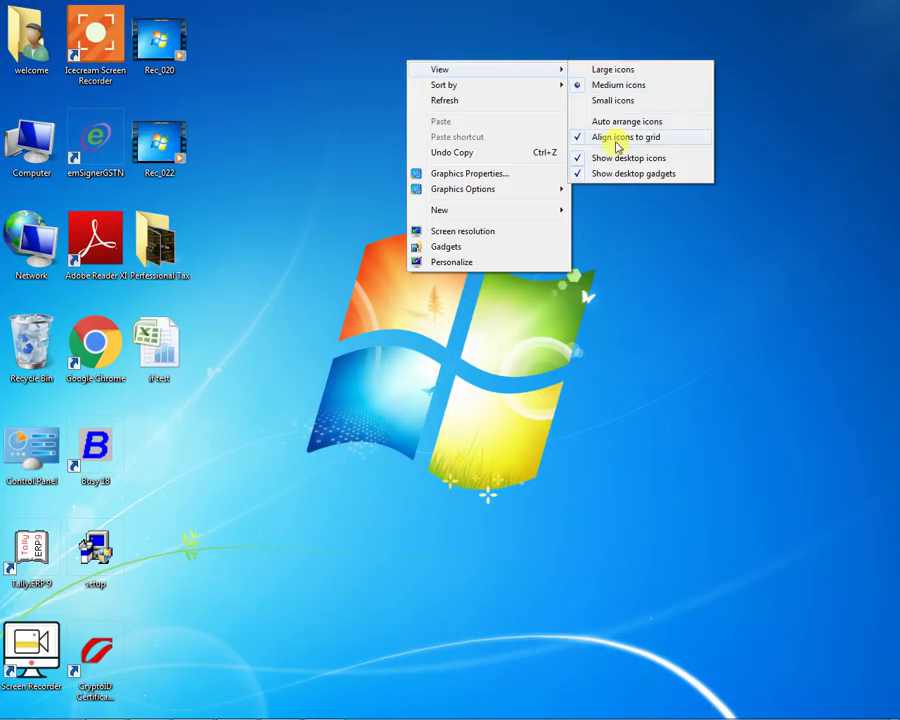
click(617, 160)
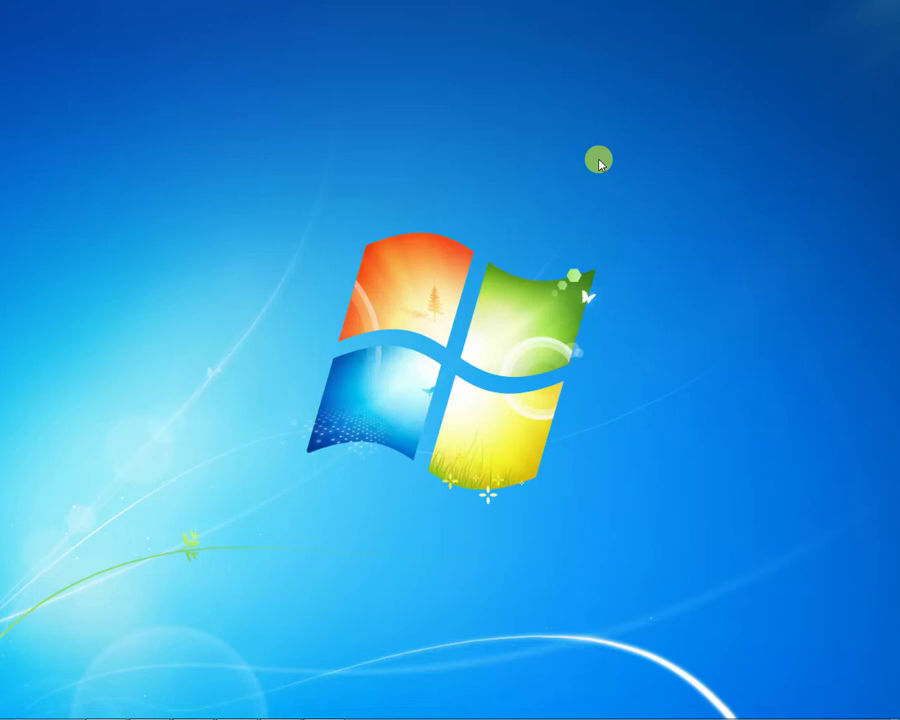
Step: Restore the sql workbook, select the SQL SERVER cell, then minimize Excel
click(283, 706)
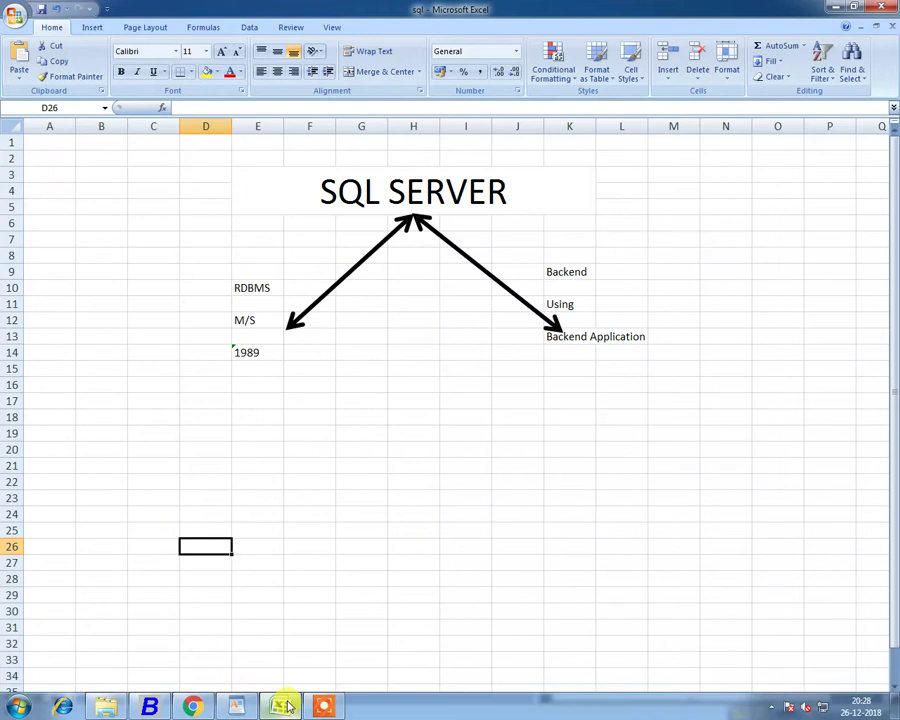
click(331, 206)
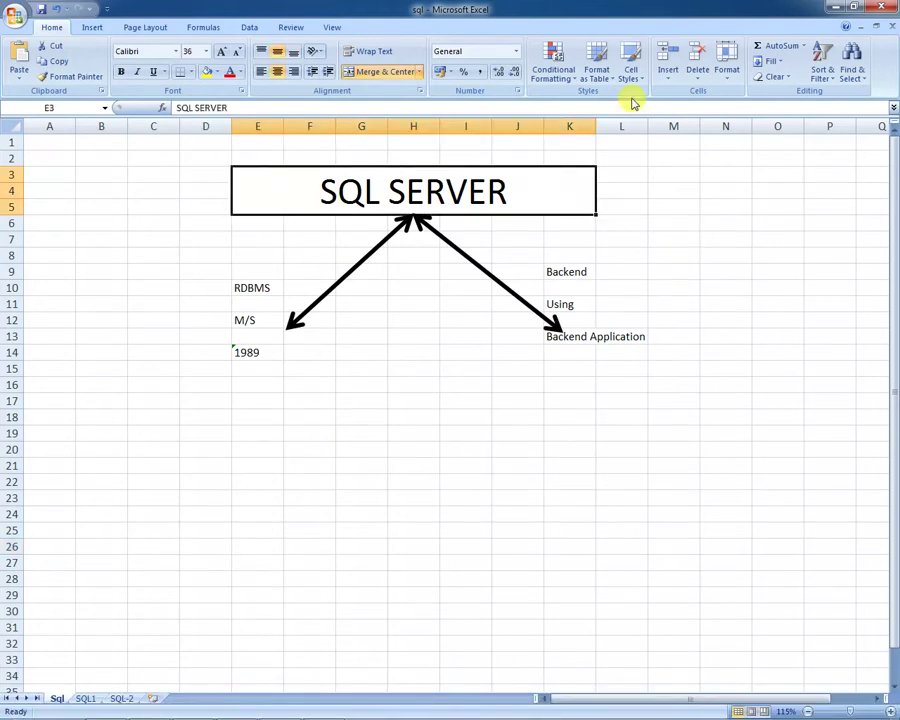
click(837, 9)
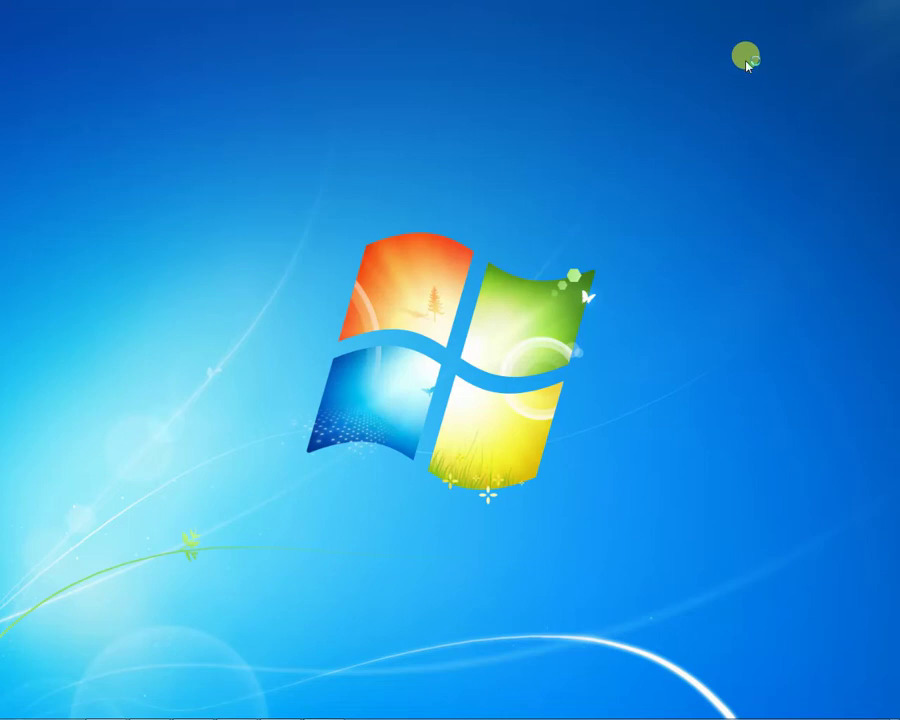
Step: Refresh the desktop three times, then return to the Busy window
right_click(453, 100)
click(466, 136)
right_click(423, 160)
click(445, 205)
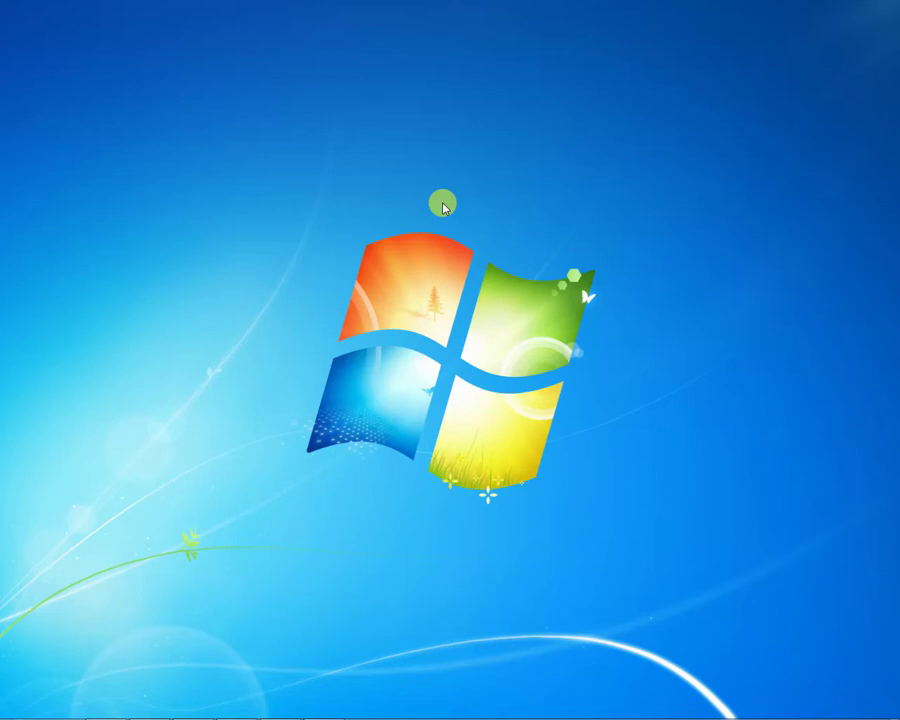
right_click(449, 189)
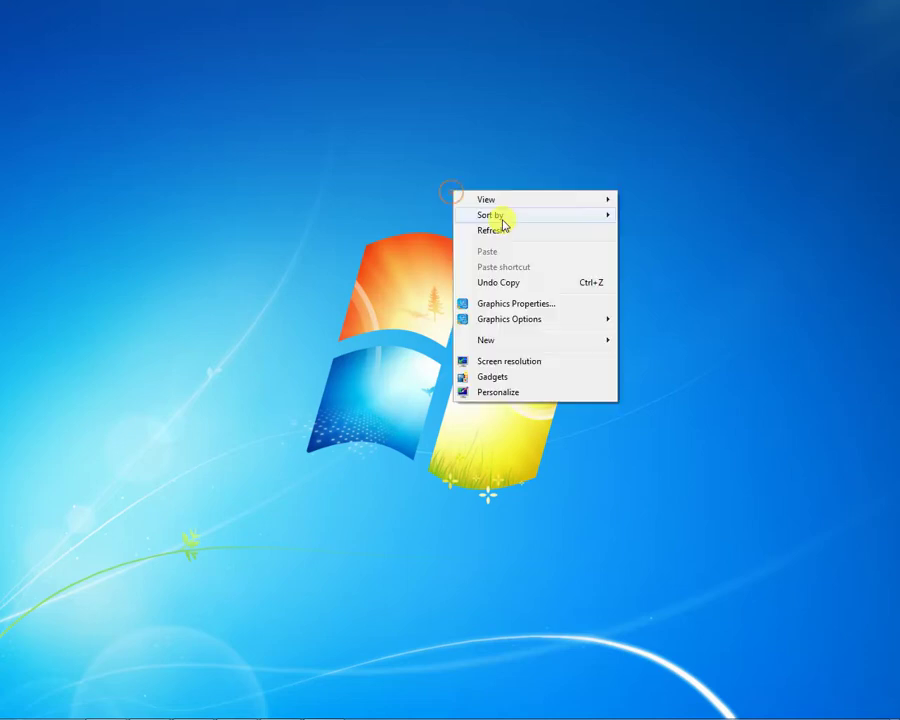
click(504, 229)
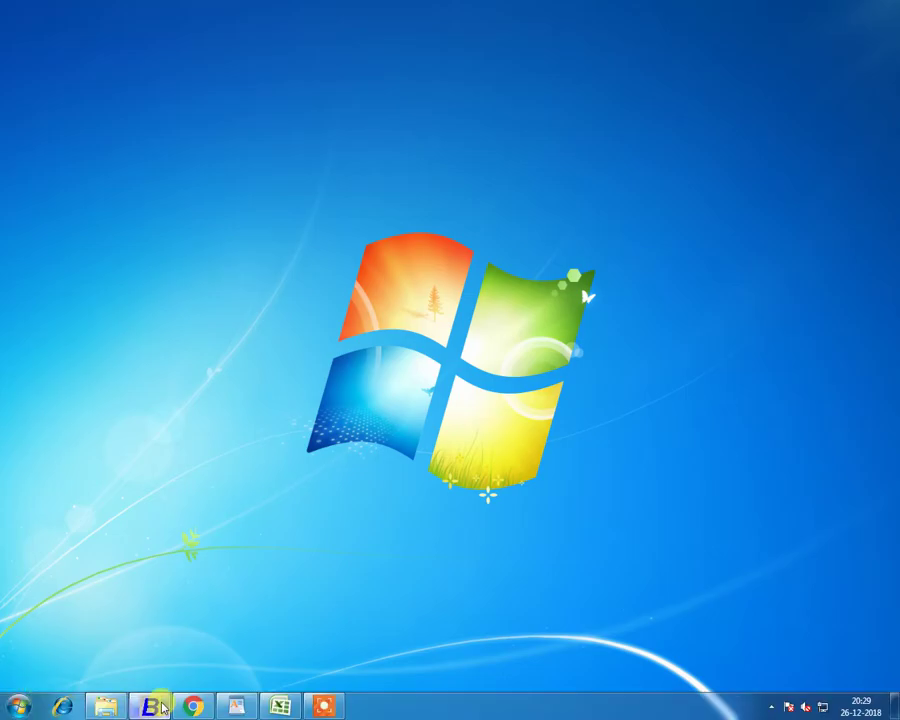
click(152, 704)
key(Return)
key(Down)
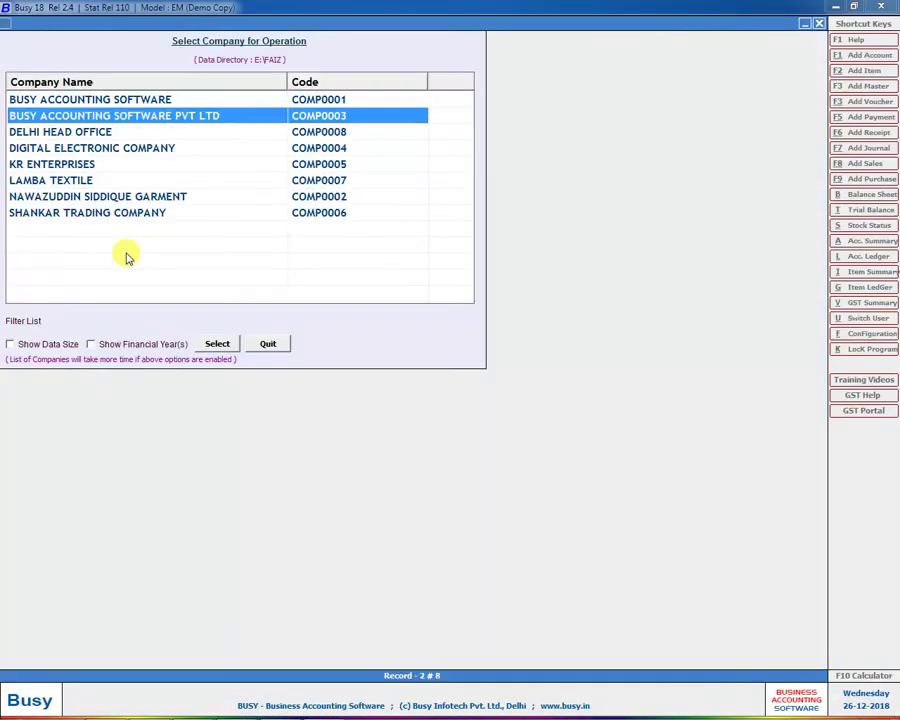
key(Down)
key(Down)
key(Up)
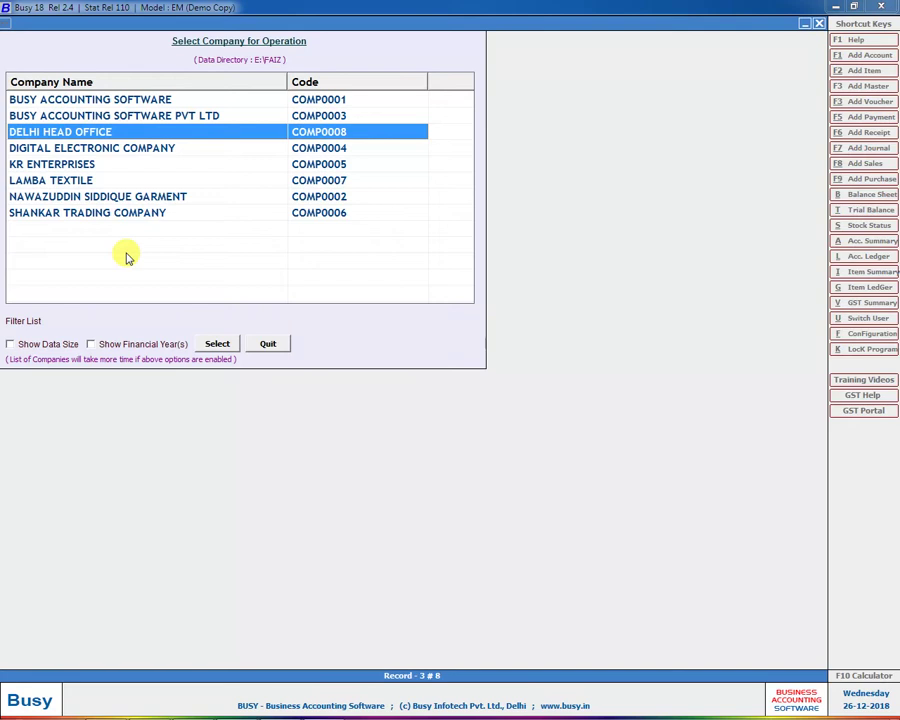
key(Escape)
key(Down)
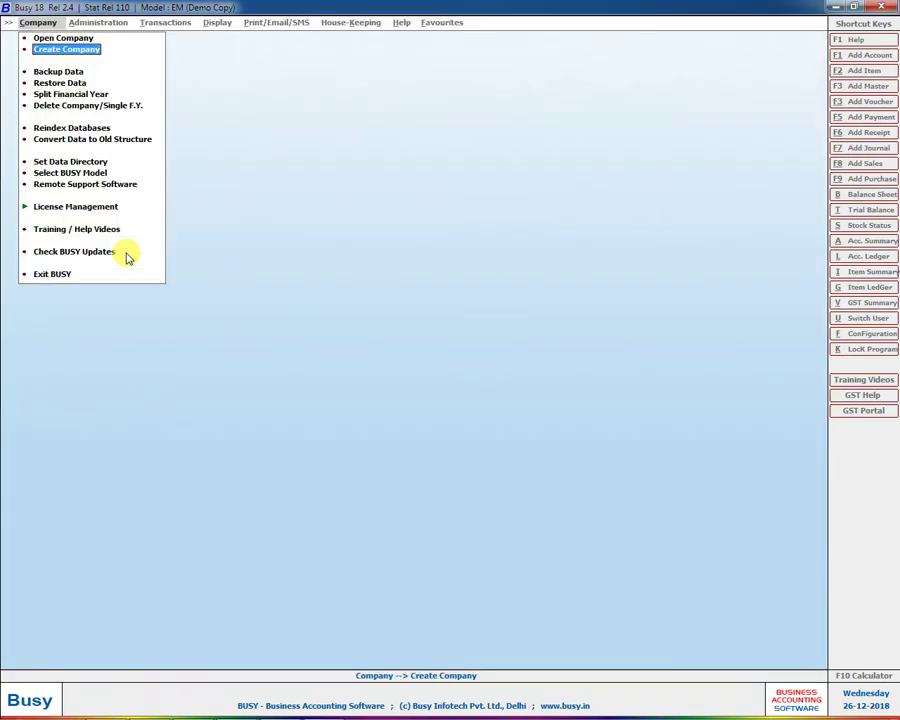
key(Up)
key(Return)
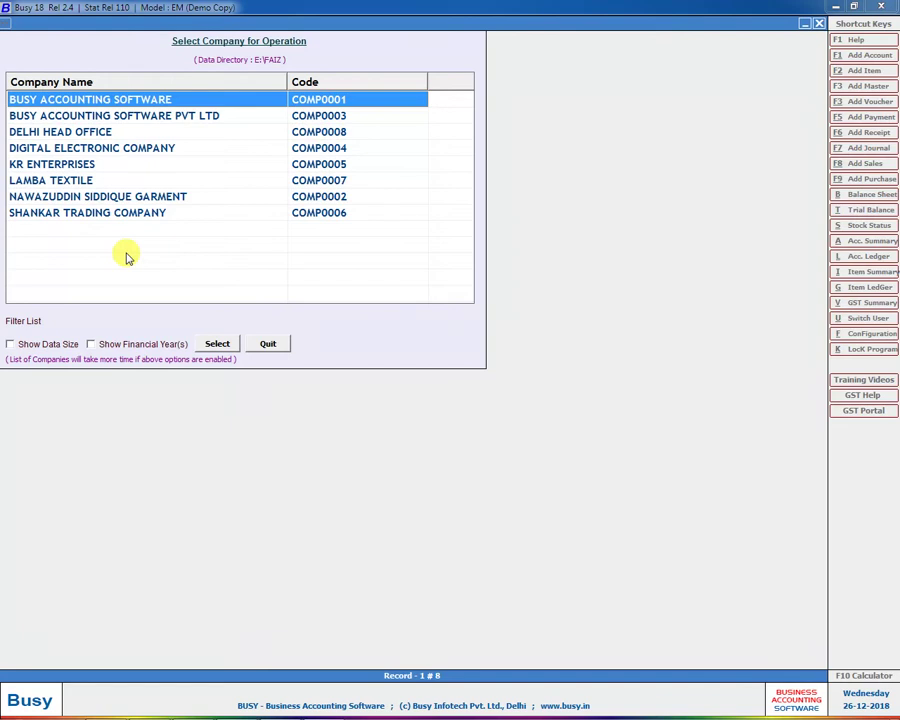
key(Escape)
key(Down)
key(Return)
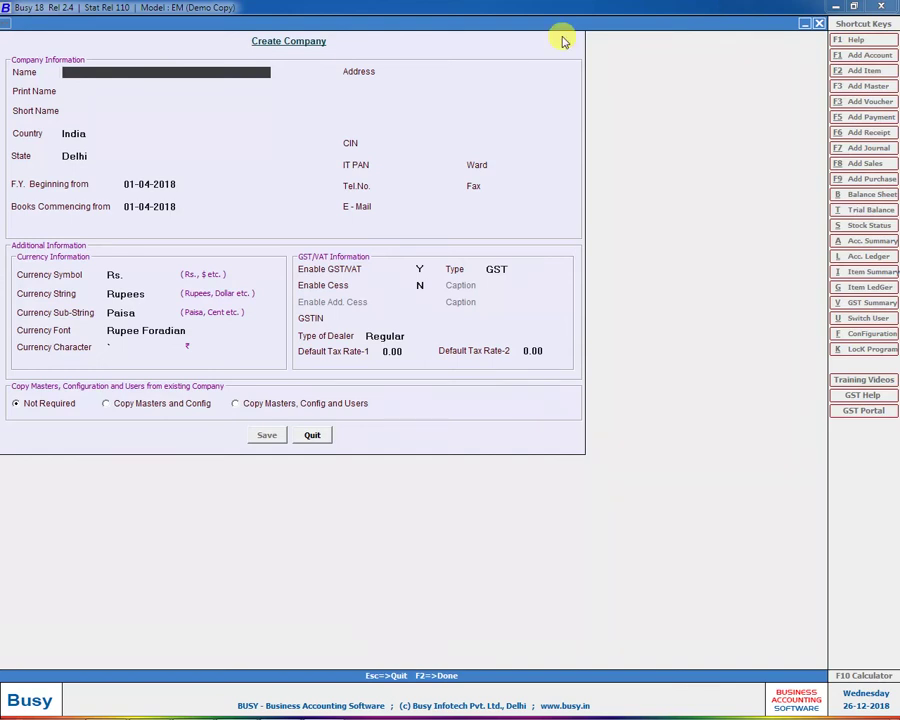
key(Escape)
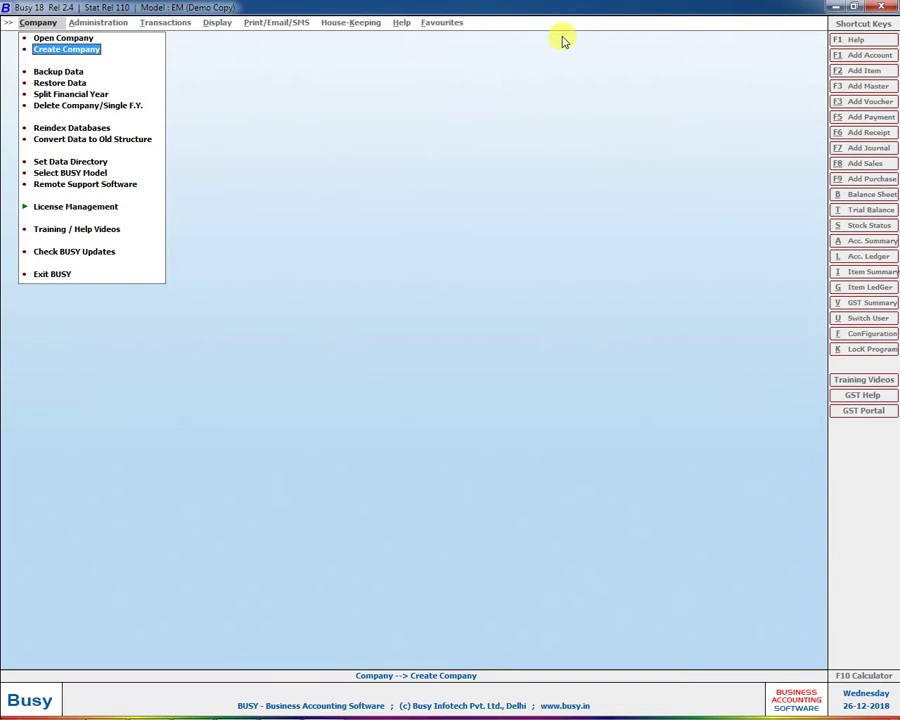
key(Return)
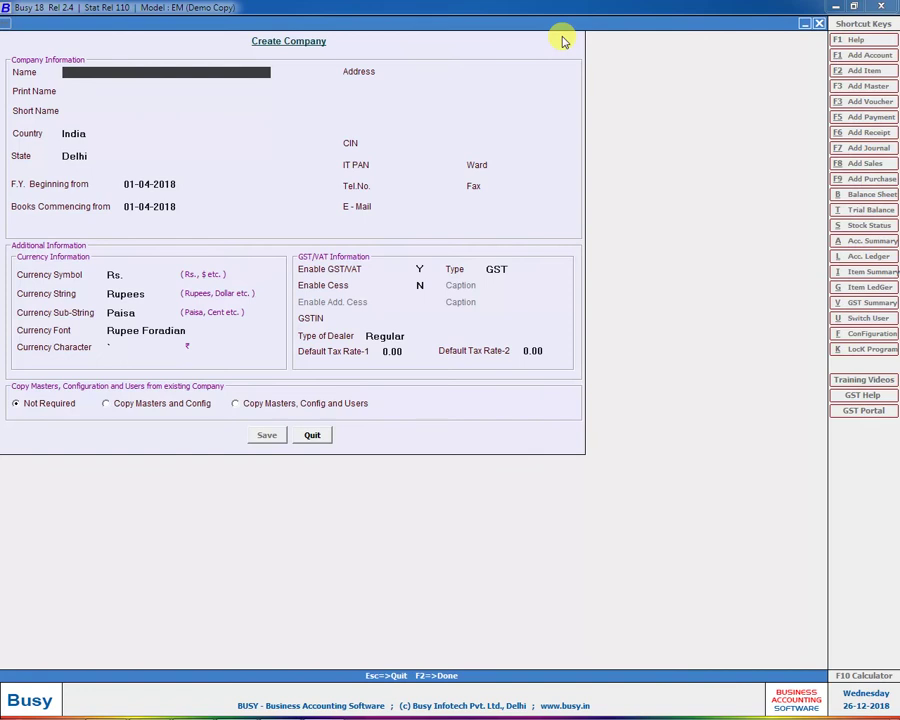
Step: Close the new company form and review the Set Data Directory settings
key(Escape)
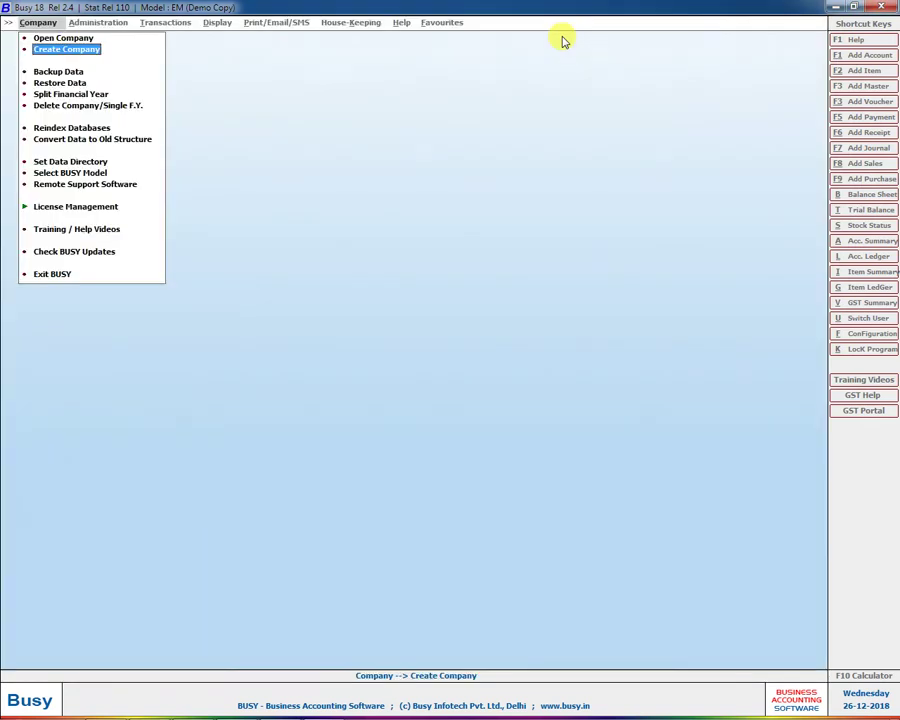
key(Down)
key(Down)
key(Down)
key(Down)
key(Down)
key(Down)
key(Down)
key(Return)
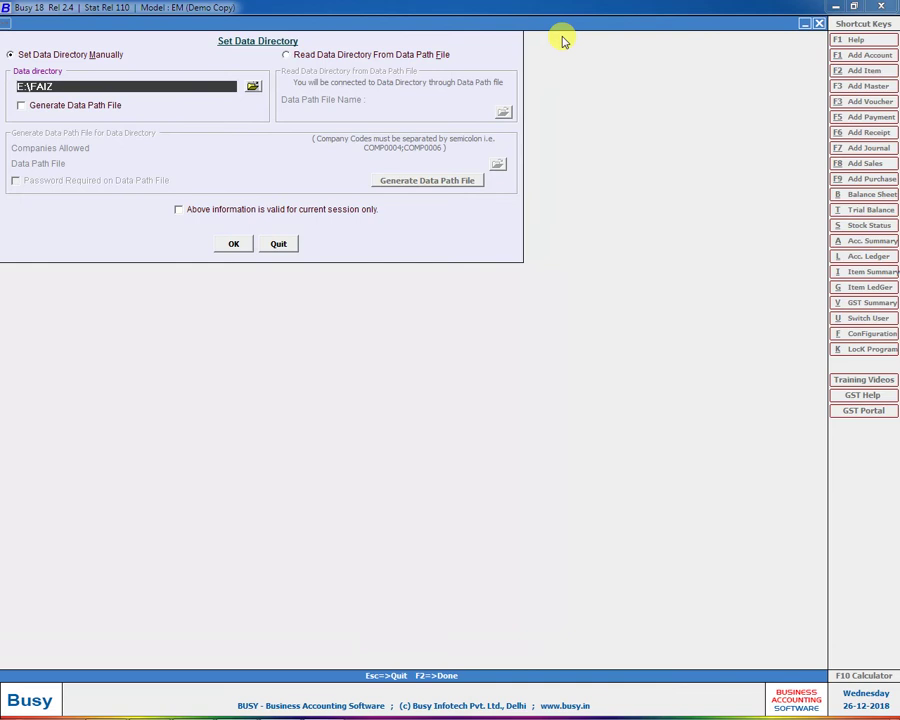
key(Escape)
Step: Review the BUSY Model settings, then choose DELHI HEAD OFFICE from Open Company
key(Down)
key(Return)
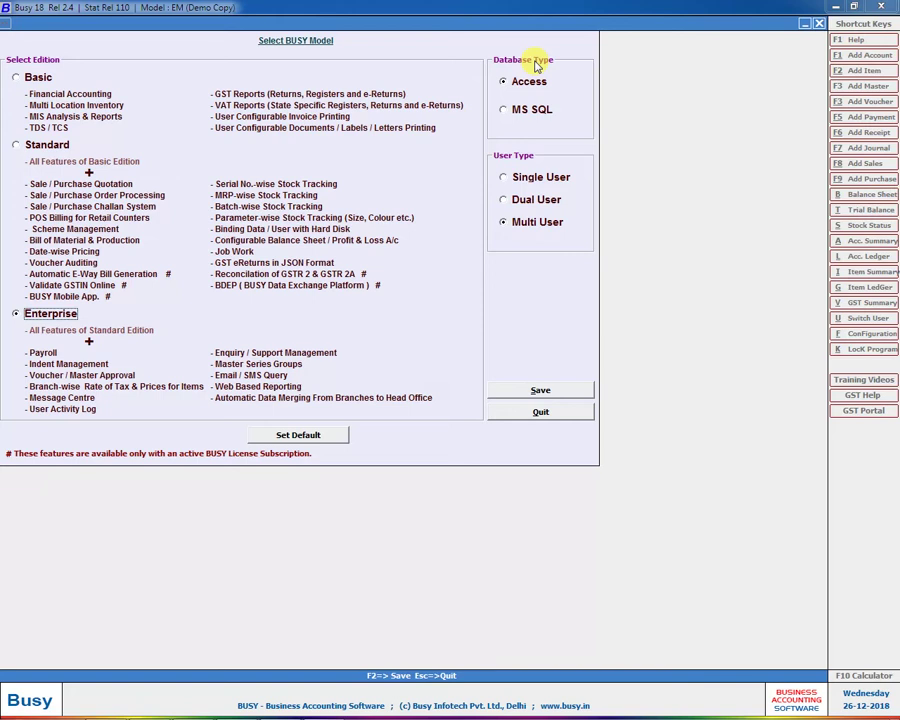
key(Escape)
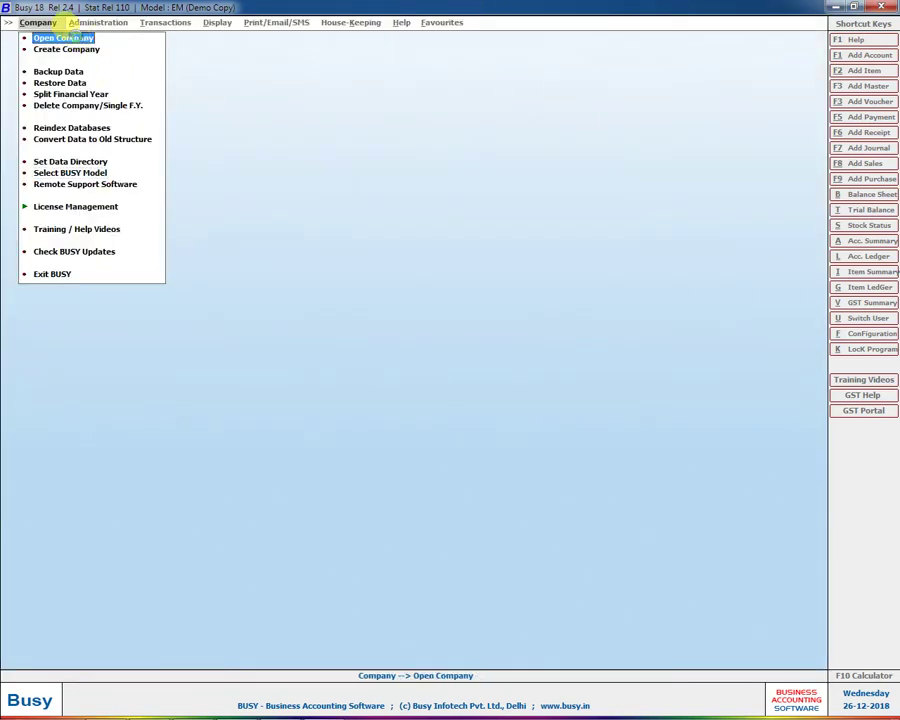
click(60, 36)
click(72, 130)
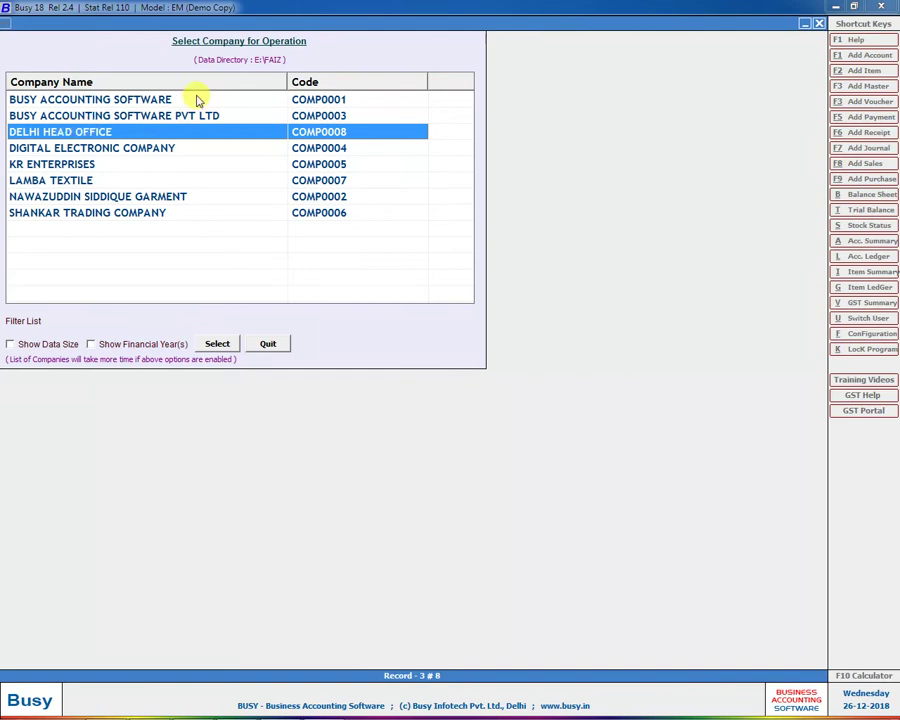
Step: Browse to E:\FAIZ\COMP0008 in a maximized Explorer window
key(super+e)
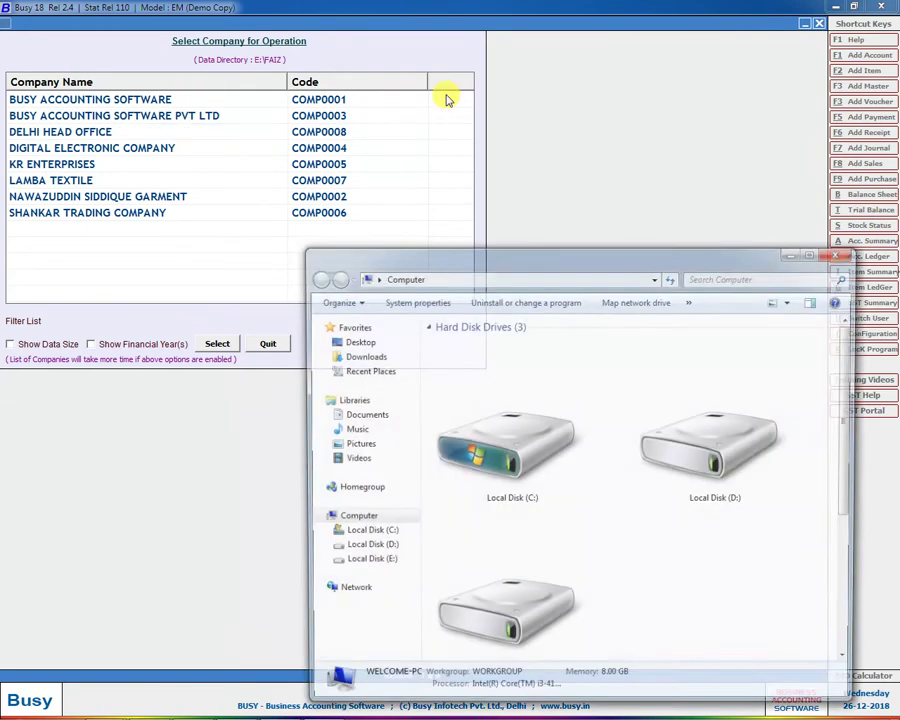
double_click(488, 261)
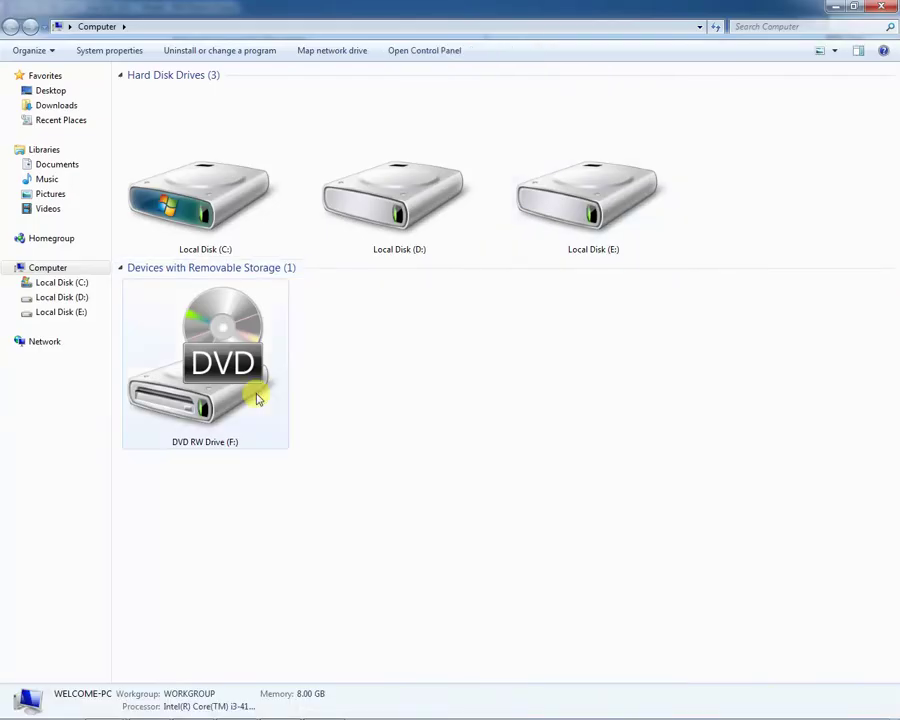
double_click(620, 220)
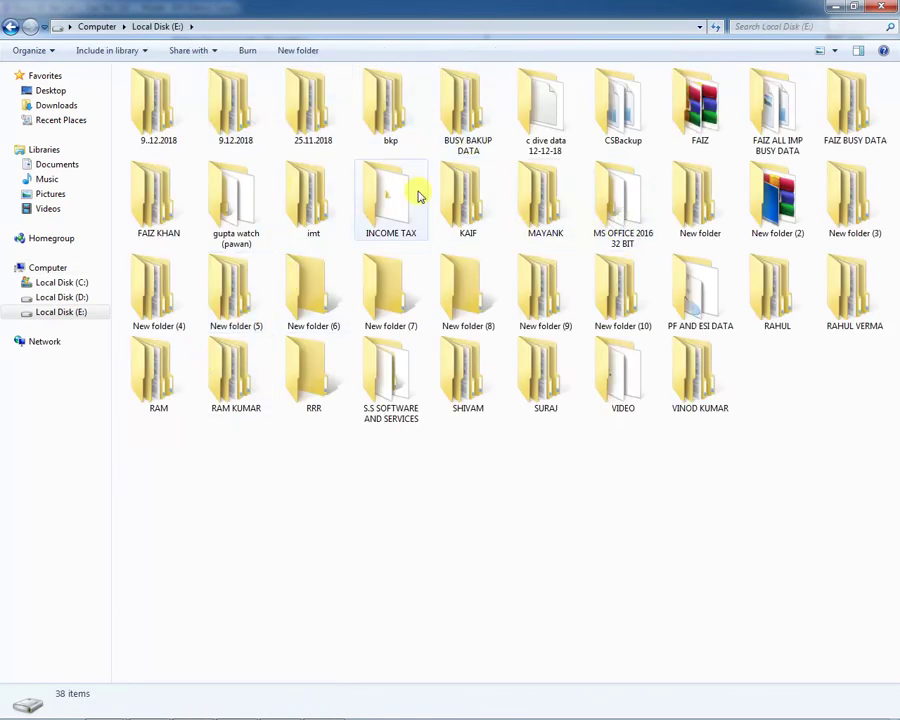
double_click(711, 131)
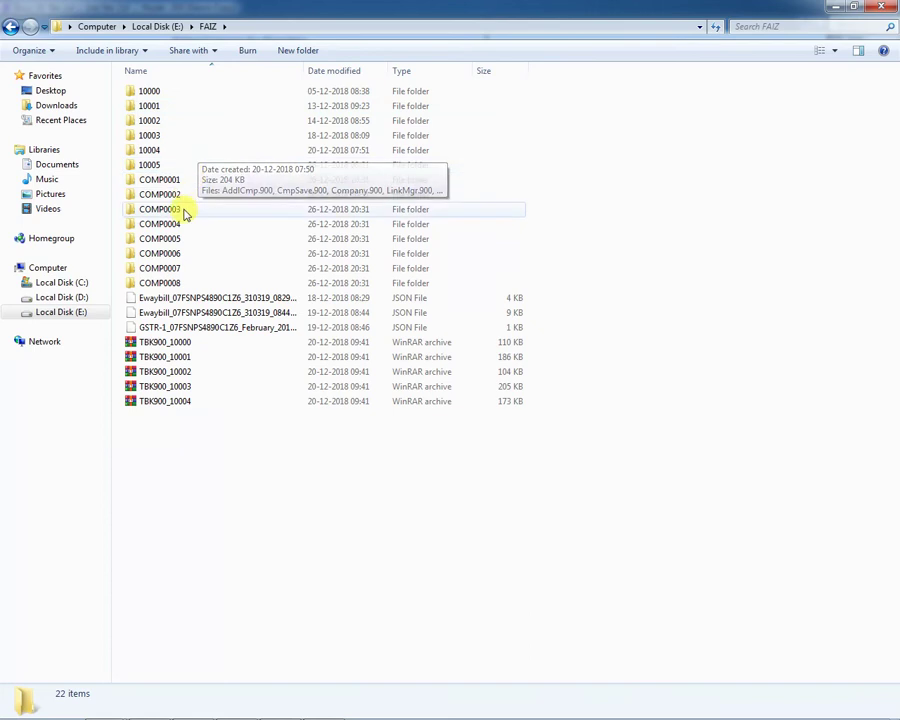
double_click(183, 283)
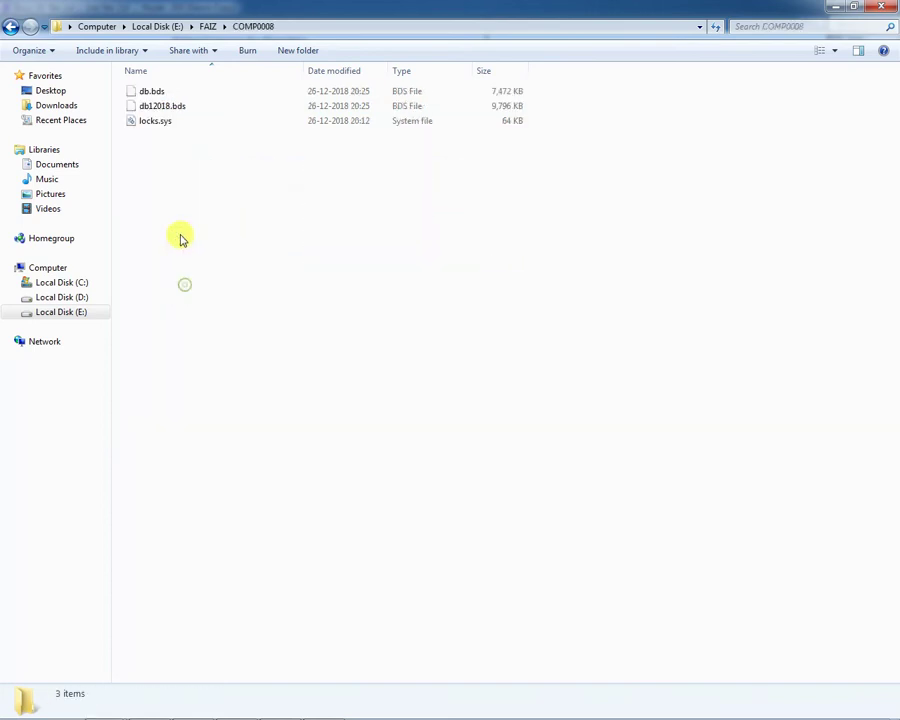
Step: Rename db.bds to db.mdb and accept the extension change
click(160, 91)
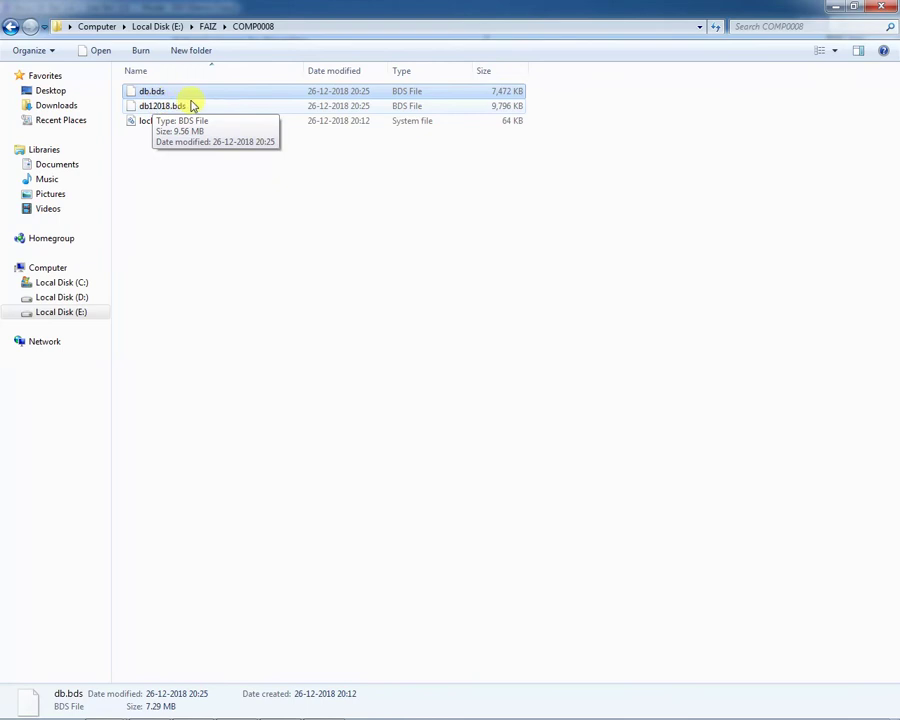
click(193, 105)
click(185, 95)
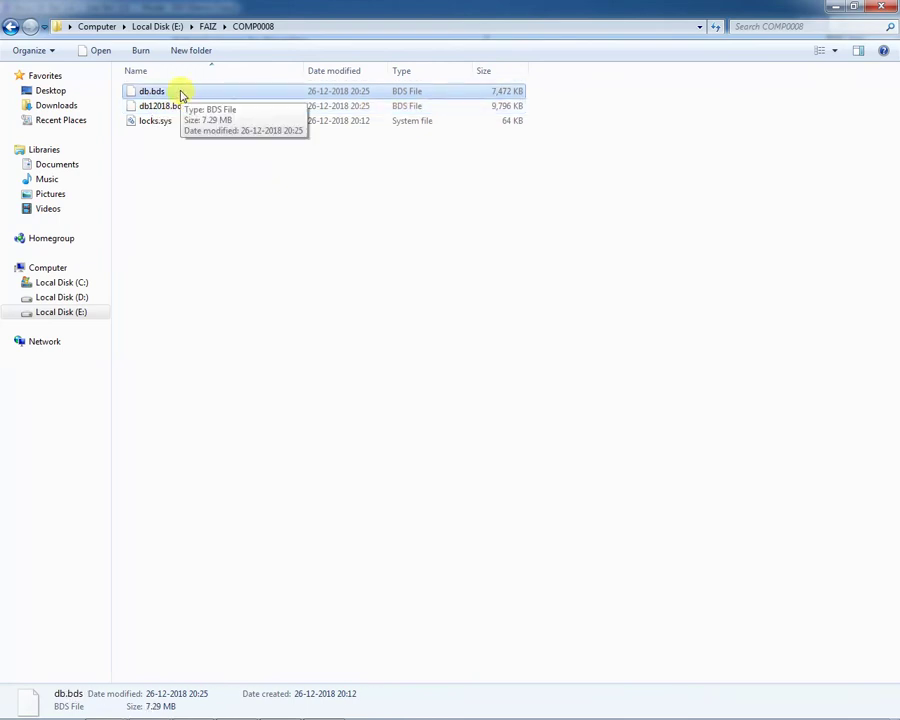
key(Down)
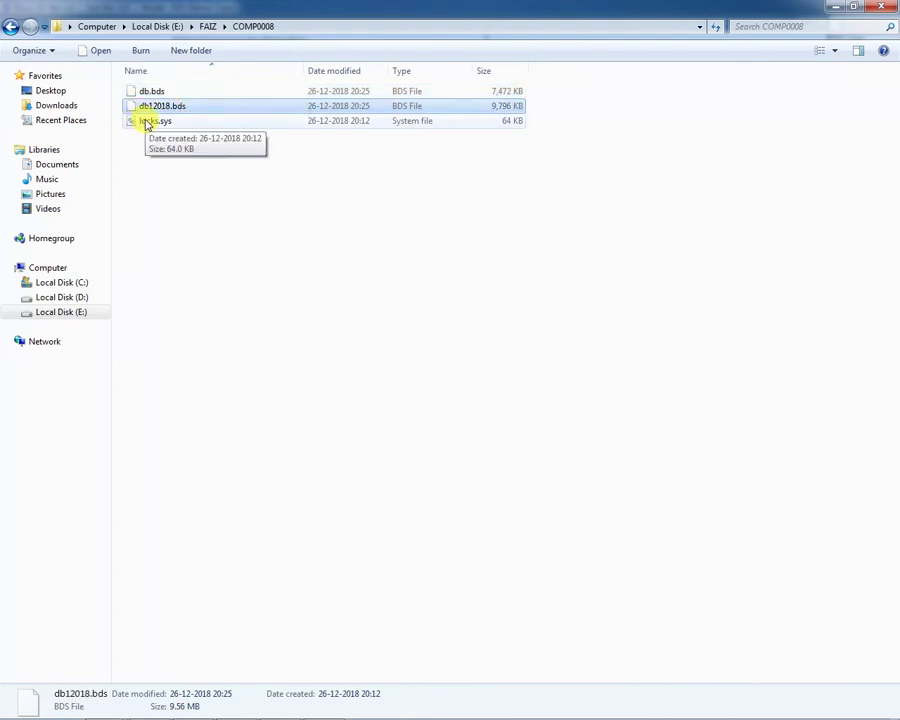
click(170, 94)
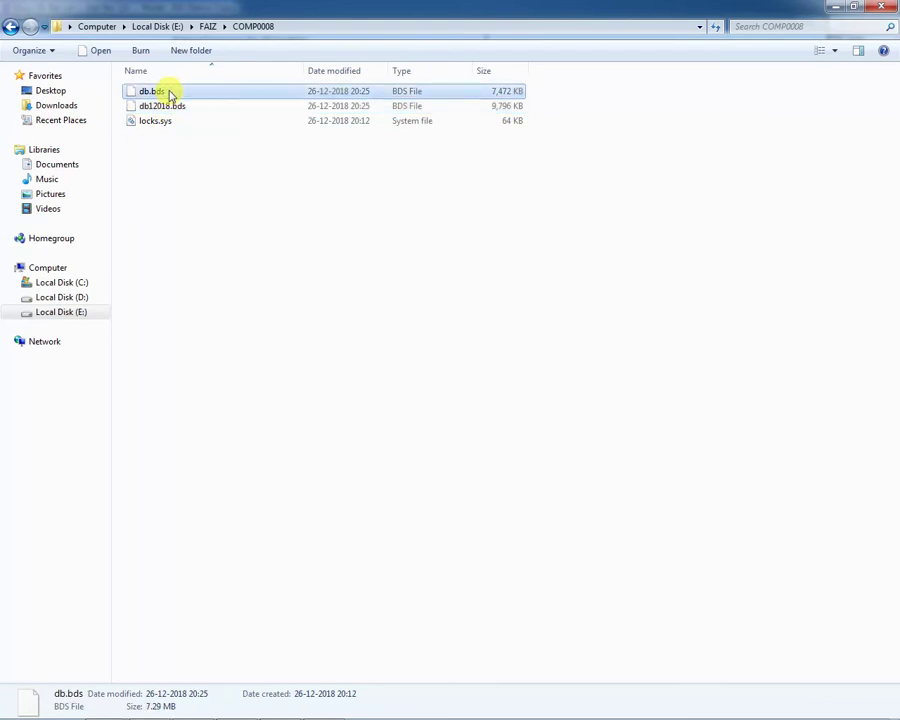
click(170, 94)
key(End)
key(BackSpace)
key(BackSpace)
key(BackSpace)
text(.mdb)
key(Return)
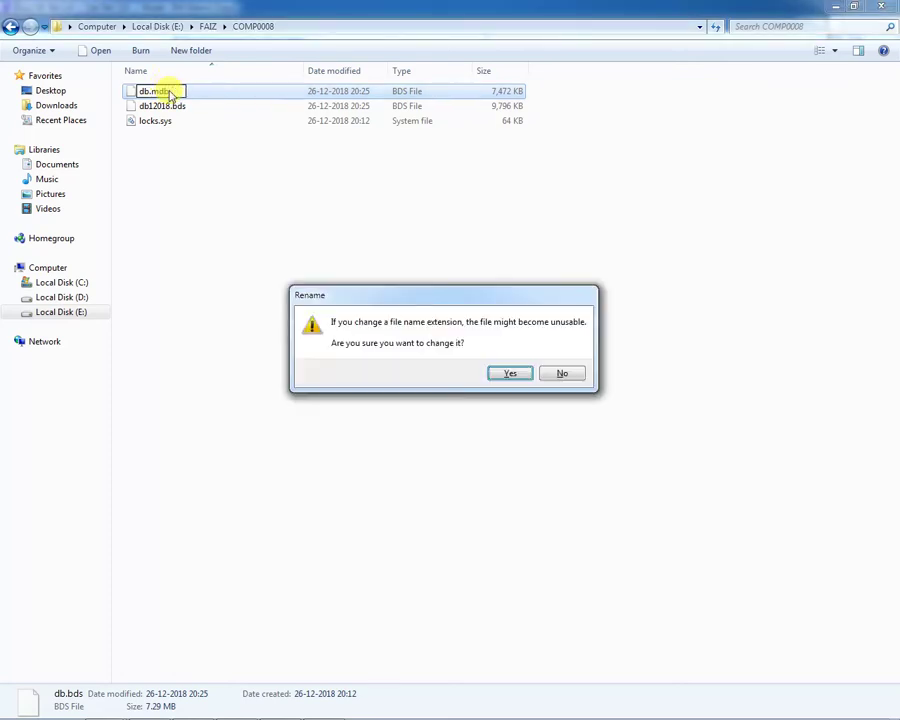
key(Return)
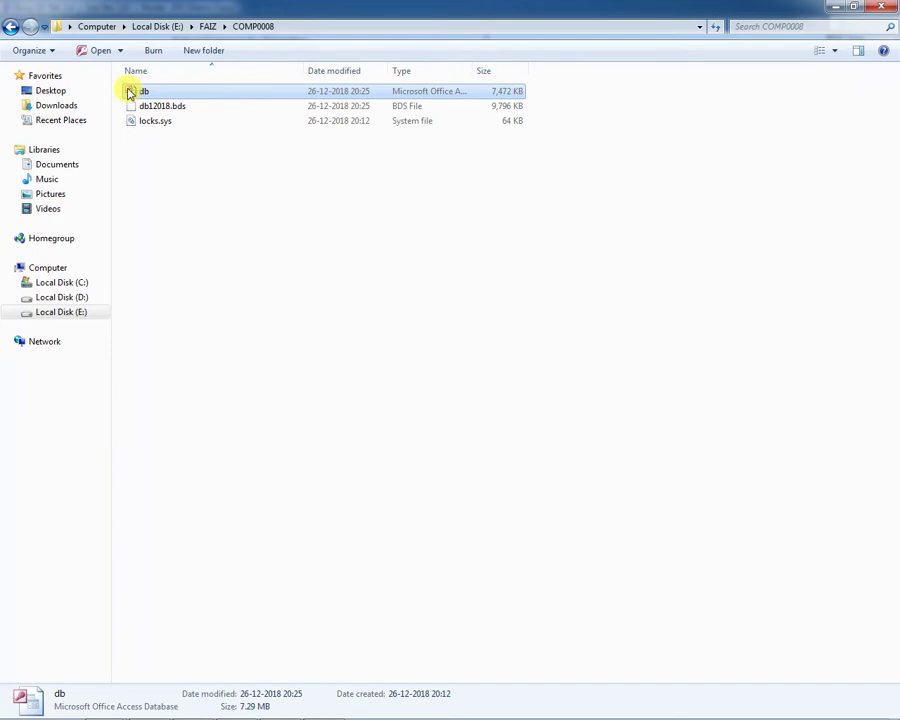
Step: Open the db database in Access and type its password into Start search
double_click(130, 92)
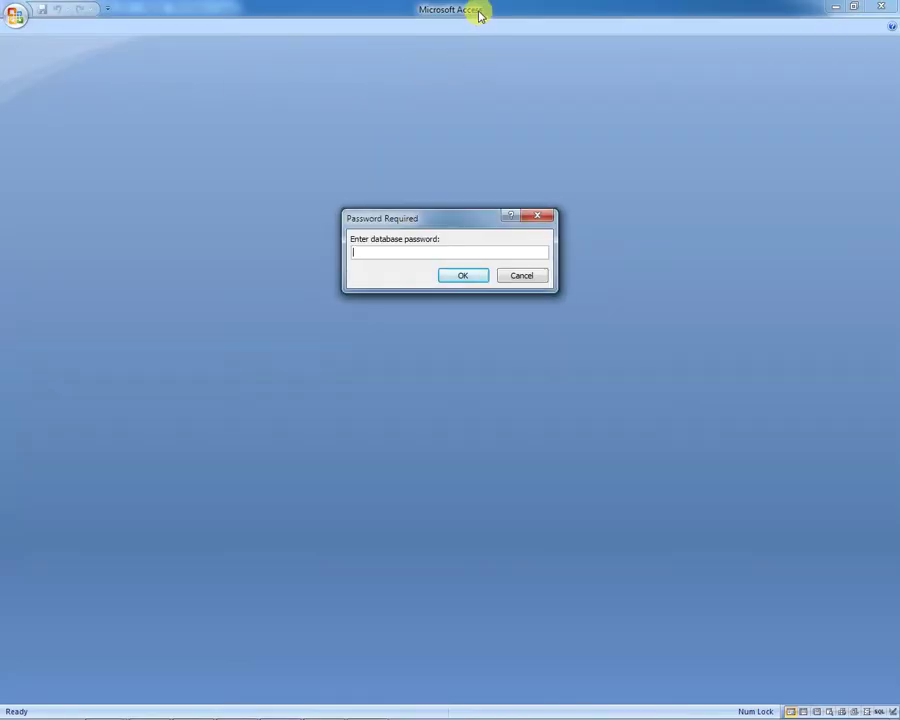
key(super)
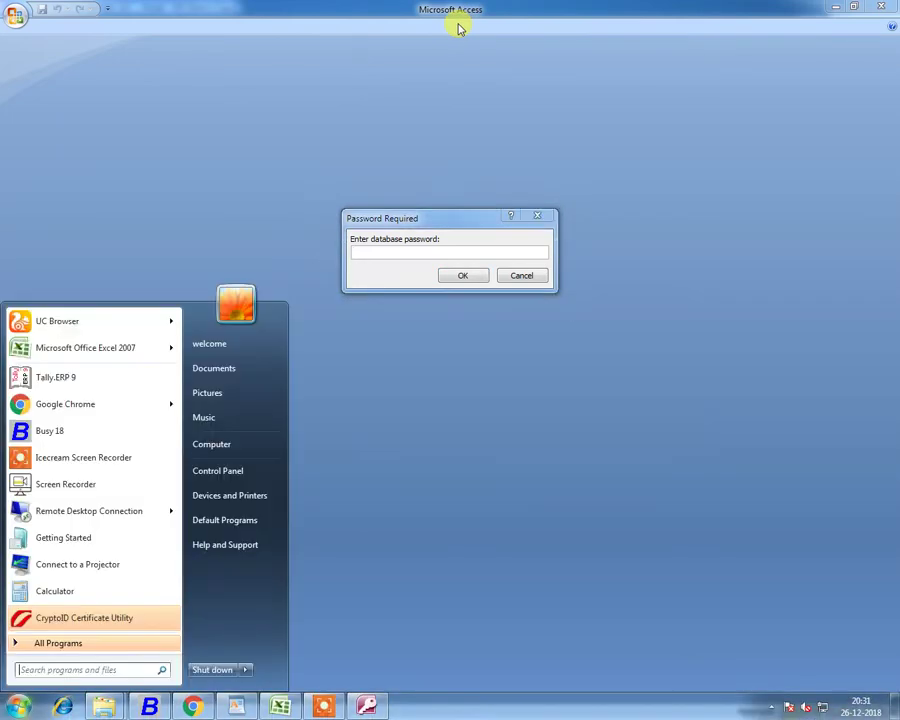
key(BackSpace)
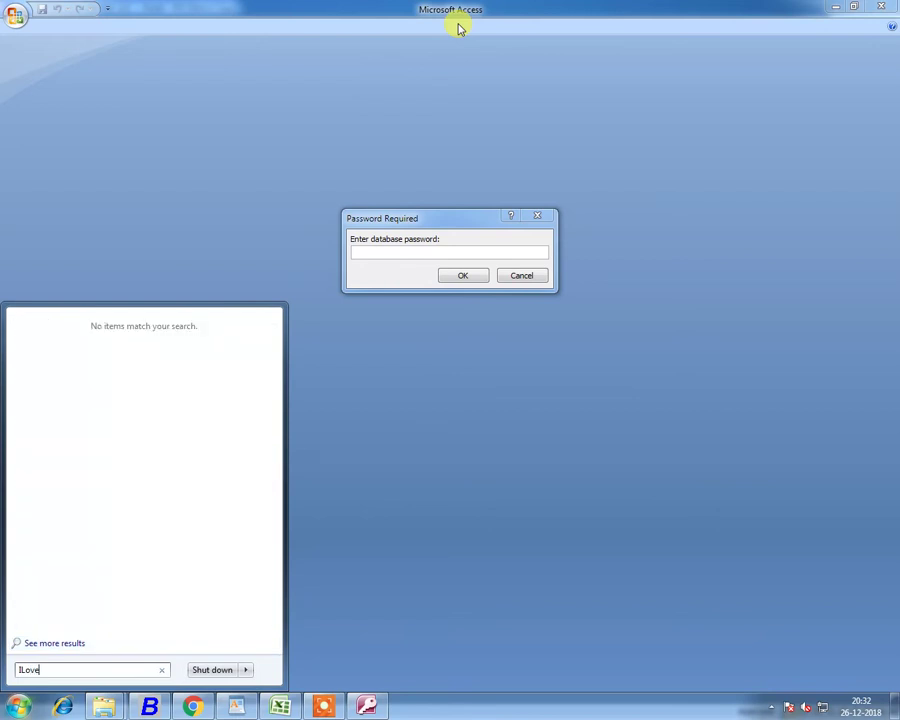
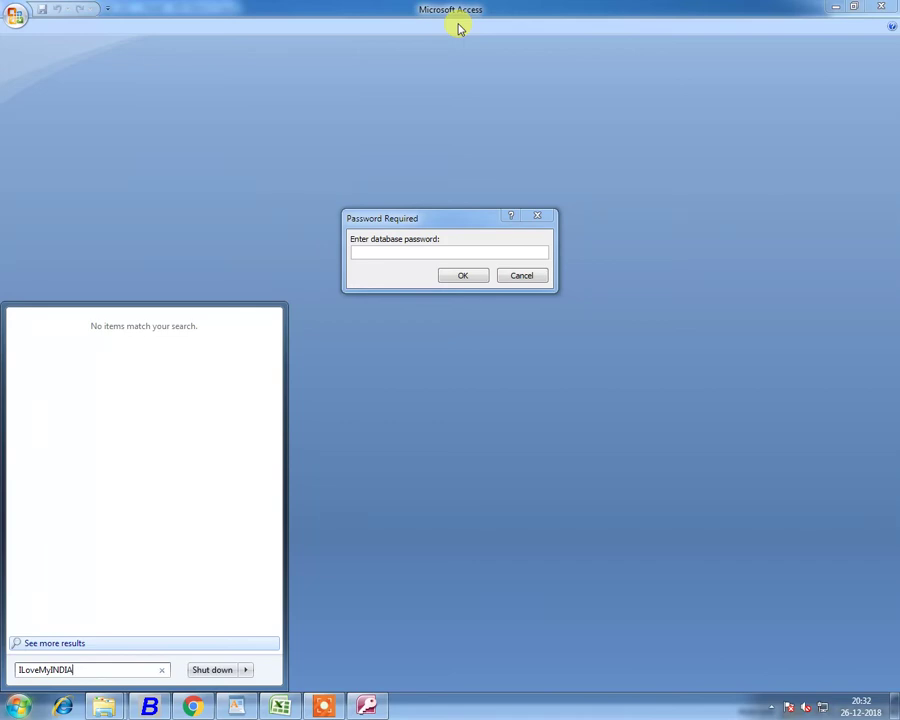
Step: Copy the password from the search box and paste it to unlock the database
drag(88, 670, 18, 670)
right_click(46, 670)
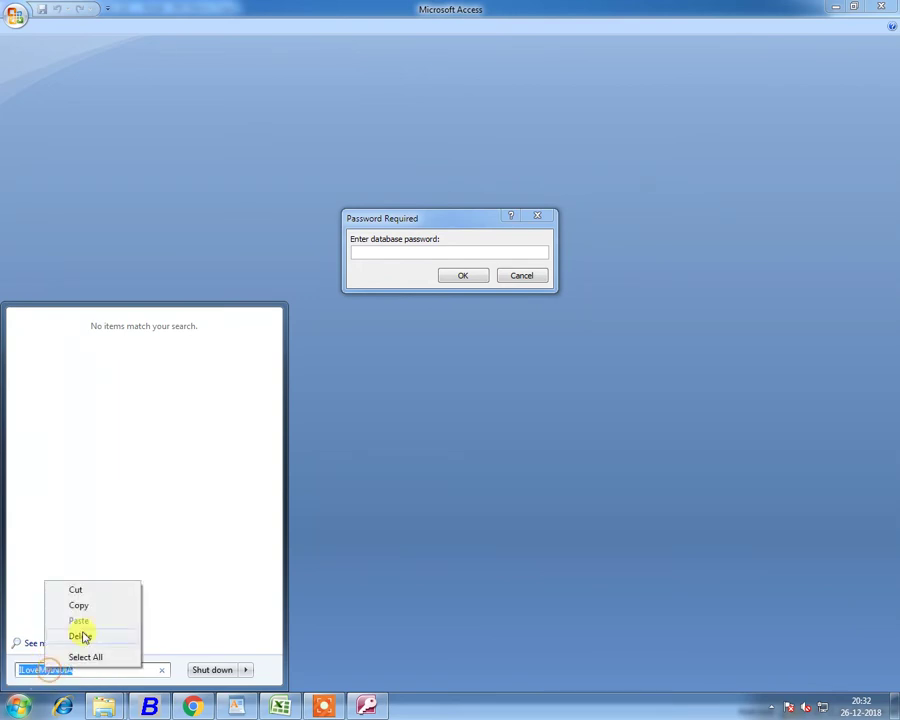
click(88, 607)
right_click(61, 678)
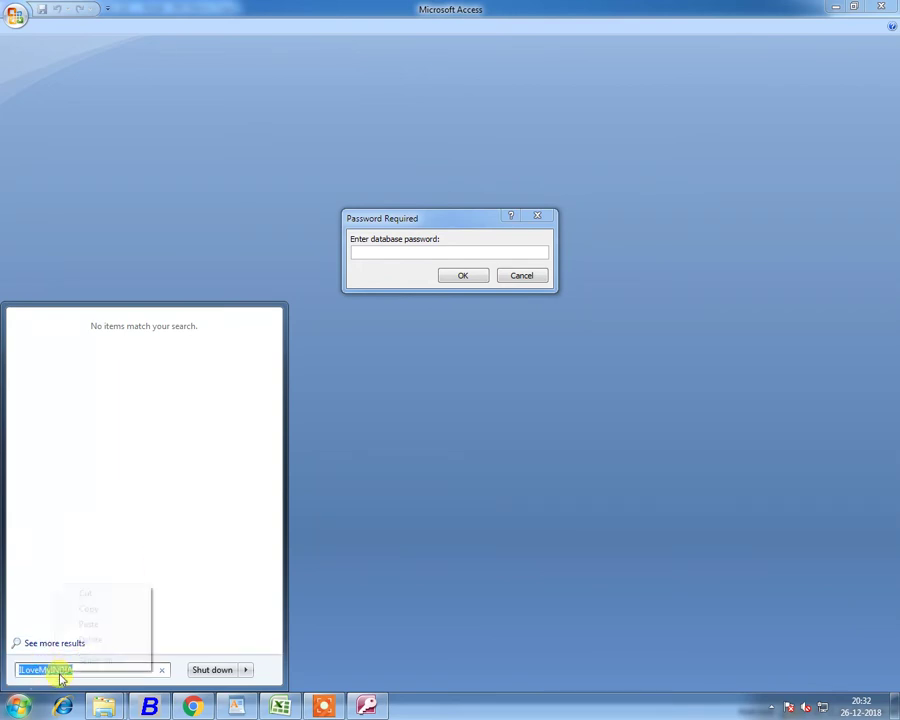
click(92, 607)
click(455, 251)
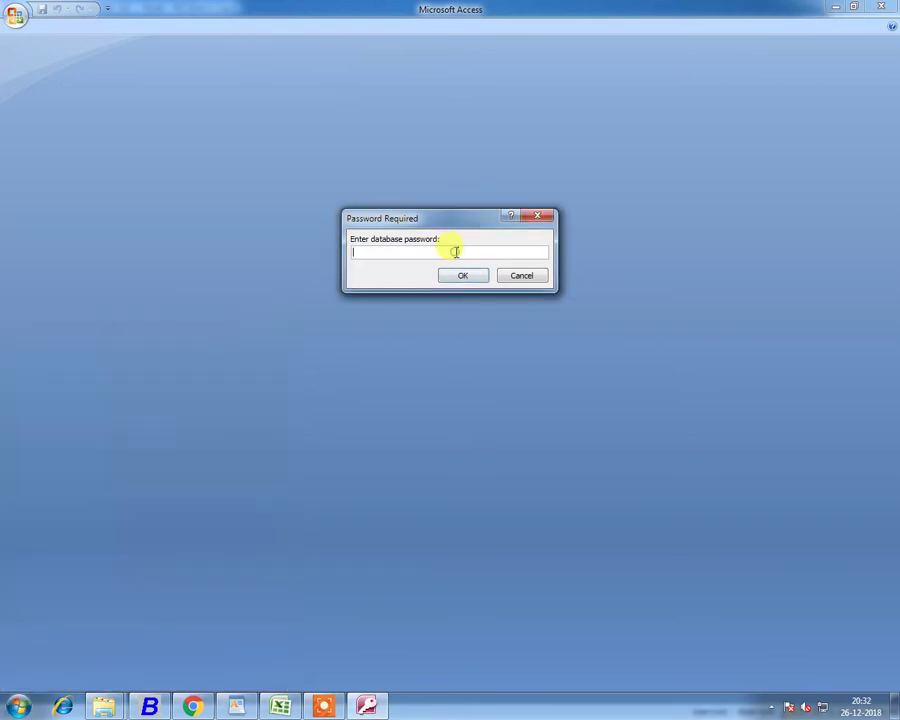
key(ctrl+v)
key(Return)
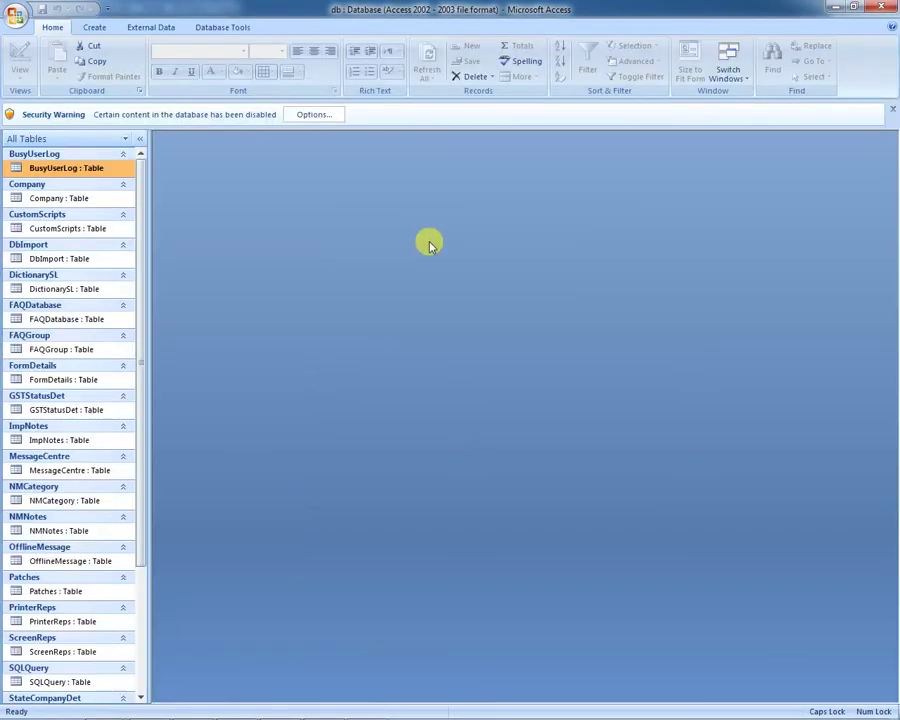
Step: Enable the database content and open the Company, CustomScripts and DbImport tables
click(314, 114)
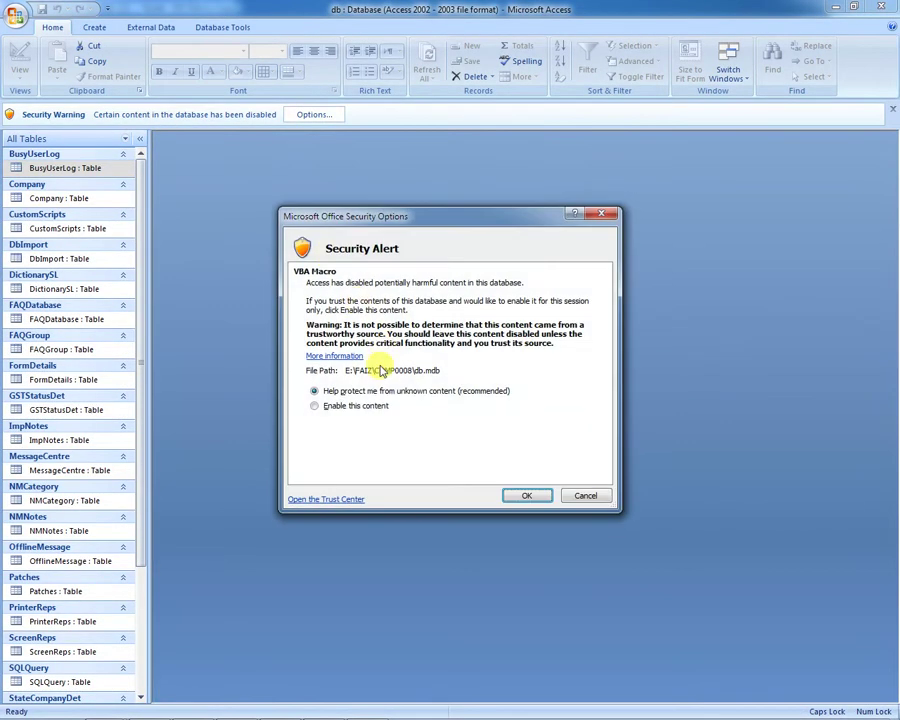
click(362, 406)
click(519, 500)
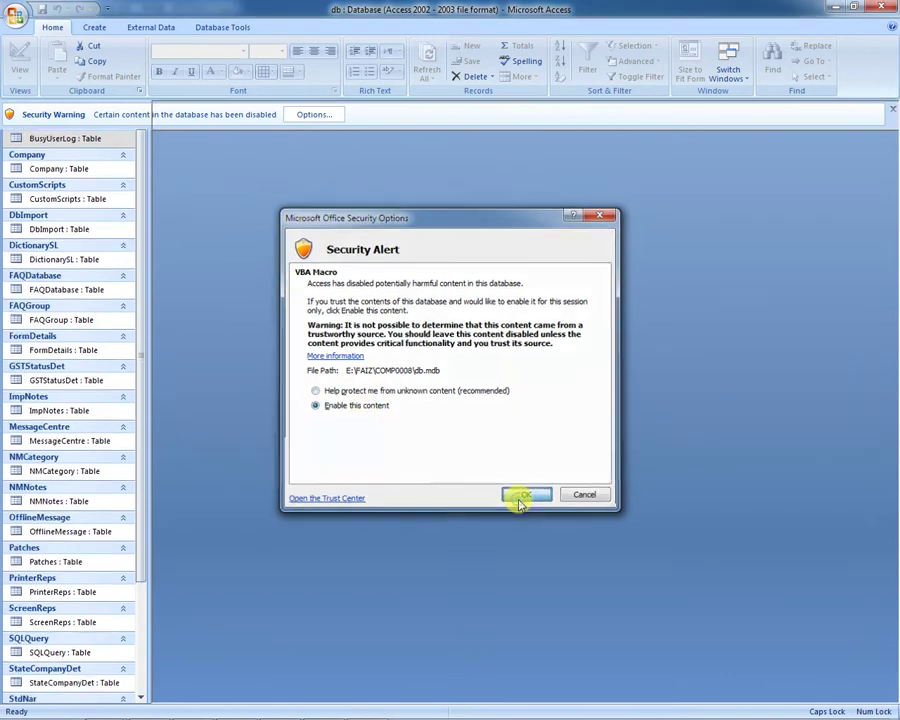
double_click(52, 170)
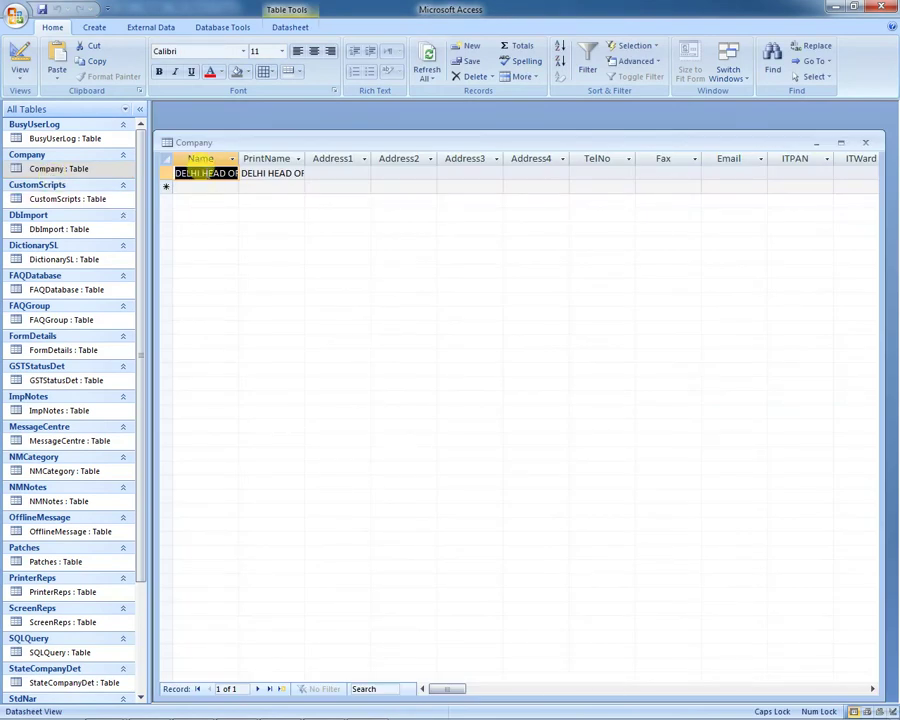
double_click(72, 199)
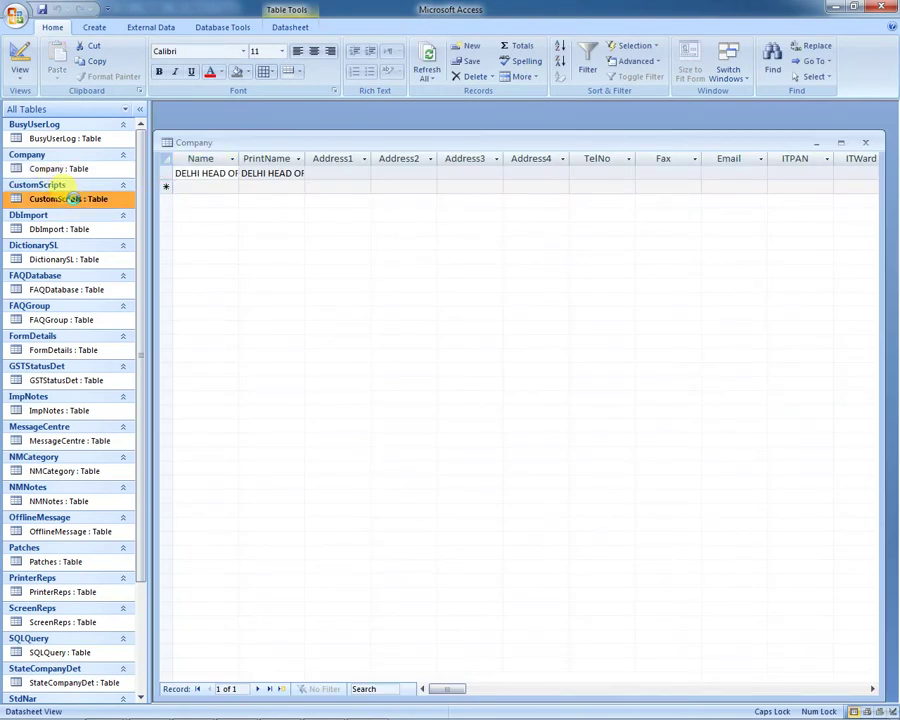
double_click(90, 231)
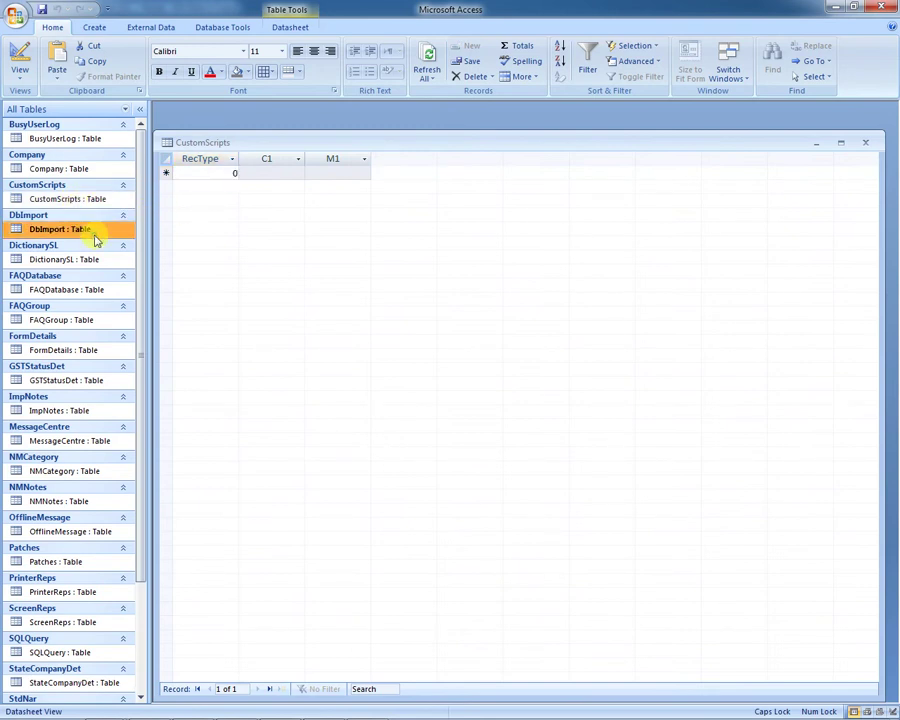
Step: Open the DictionarySL, FAQGroup, GSTStatusDet, NMCategory and OfflineMessage tables
double_click(90, 259)
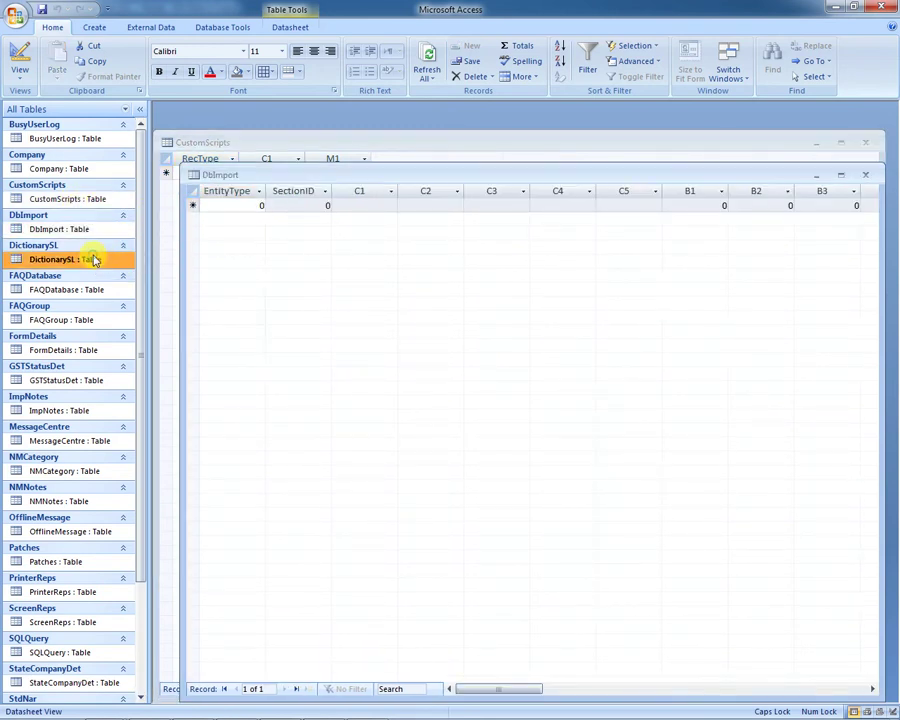
double_click(103, 321)
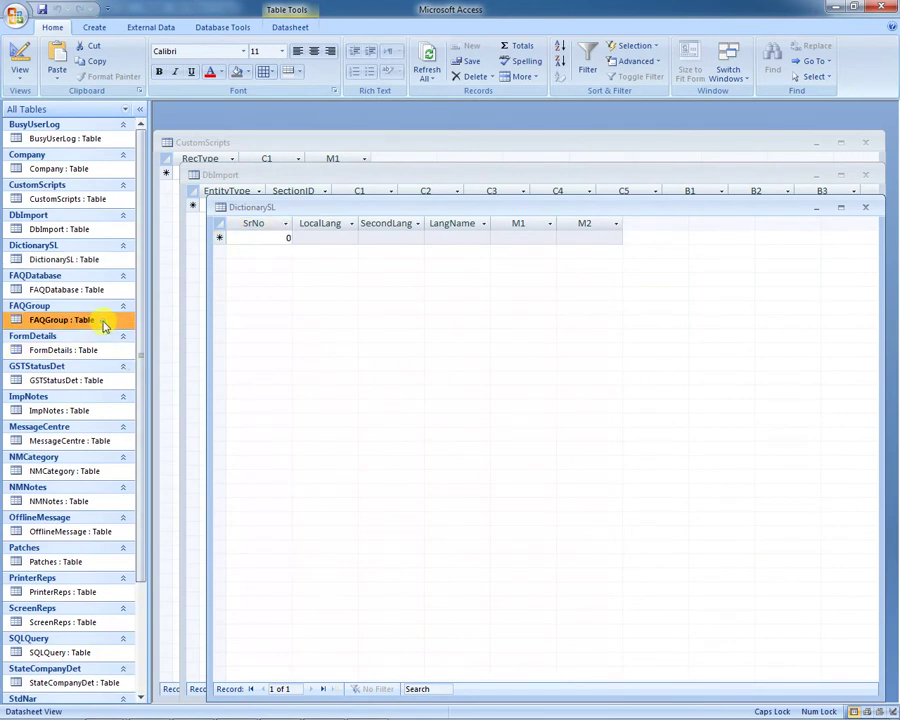
double_click(70, 381)
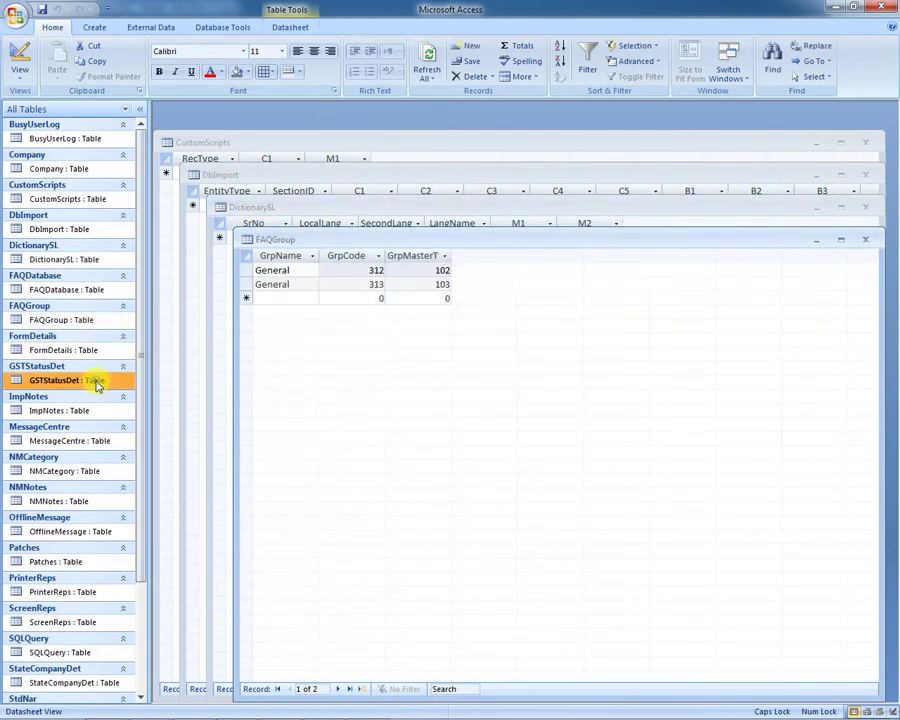
click(88, 412)
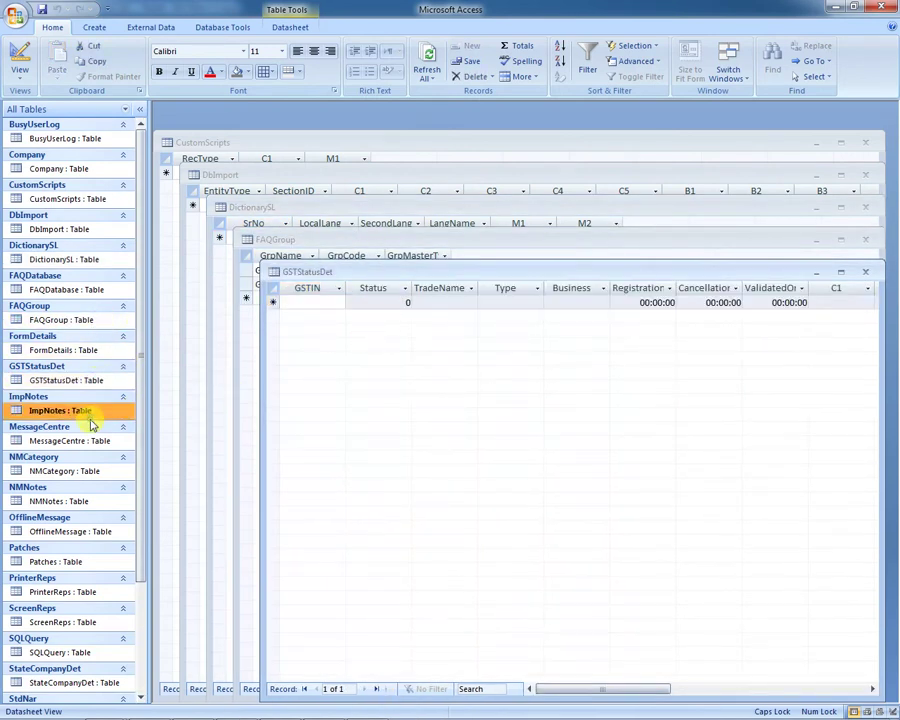
click(75, 441)
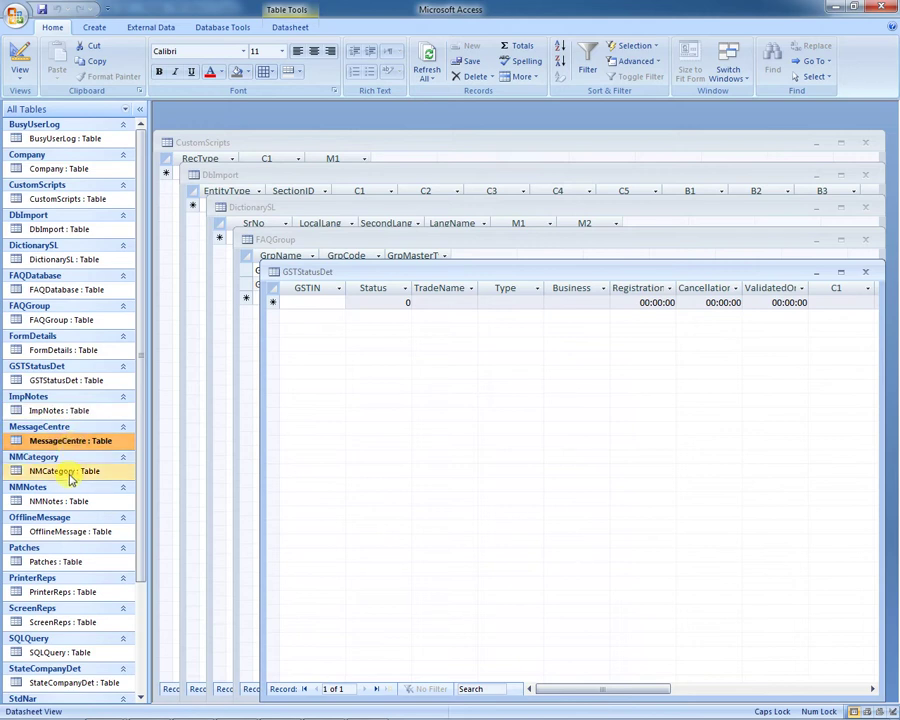
double_click(69, 474)
double_click(66, 531)
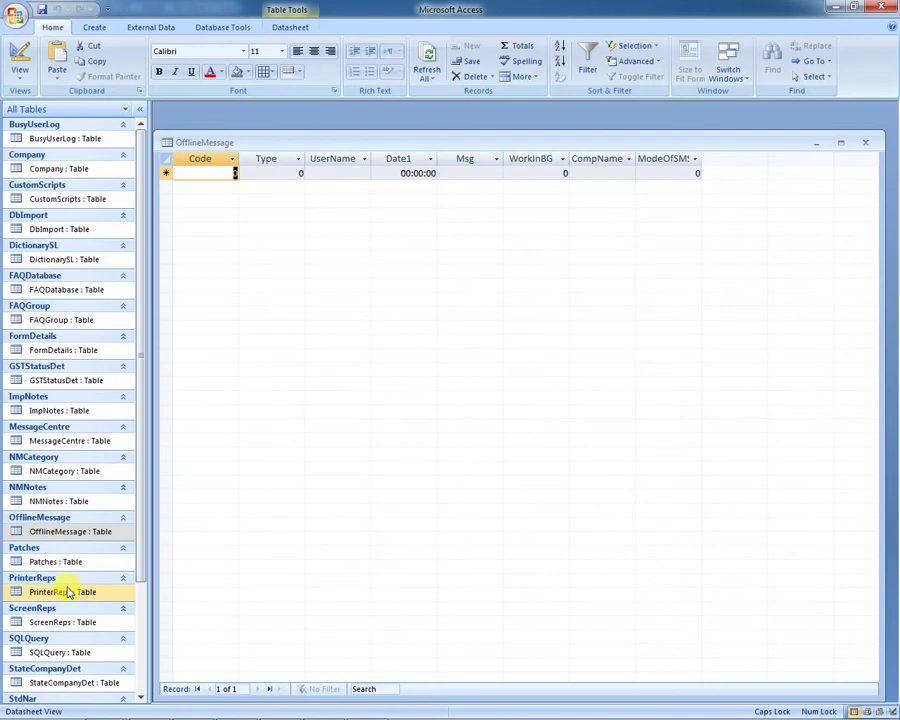
Step: Browse the remaining tables, open SQLQuery, then close SQLQuery and OfflineMessage
click(80, 564)
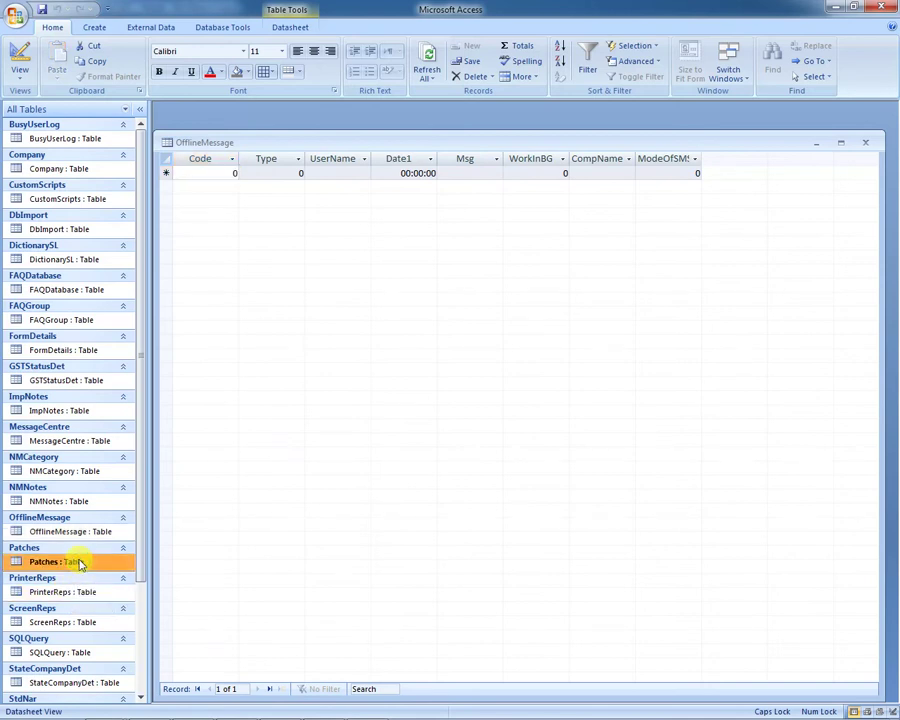
click(75, 596)
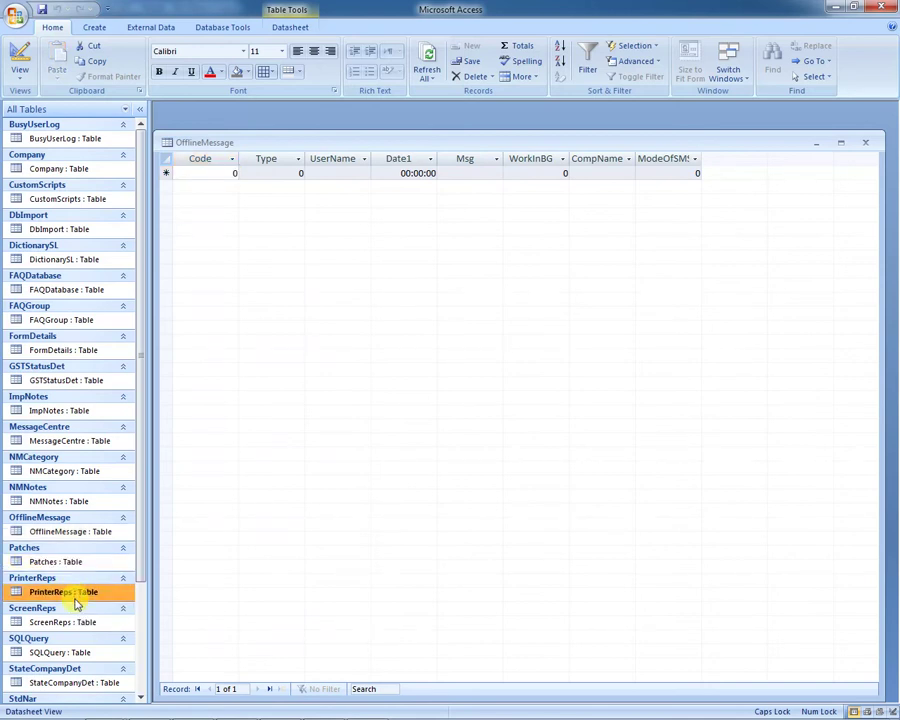
click(76, 626)
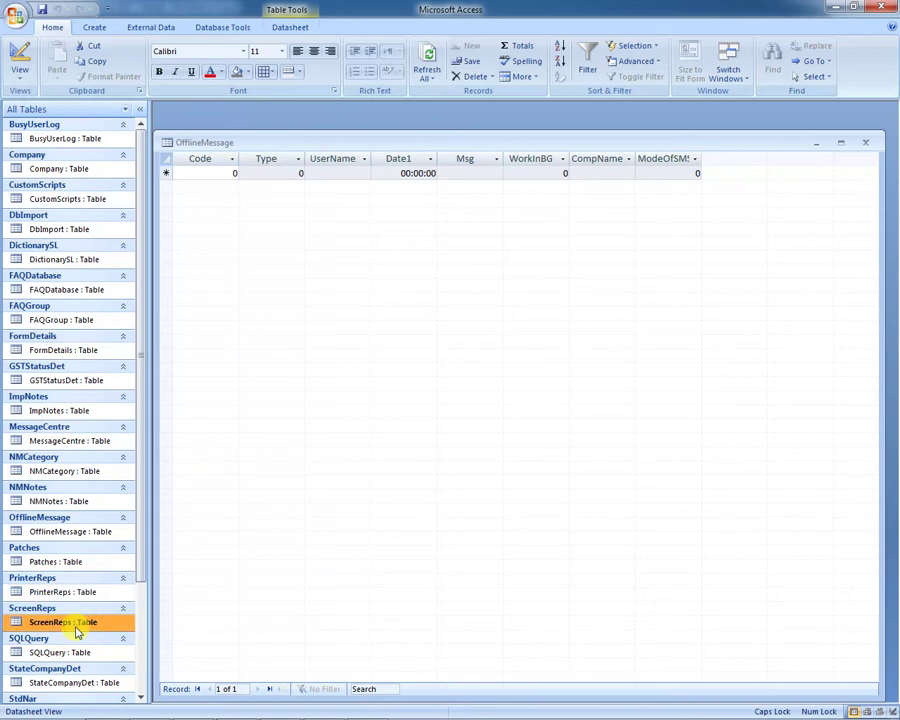
double_click(68, 652)
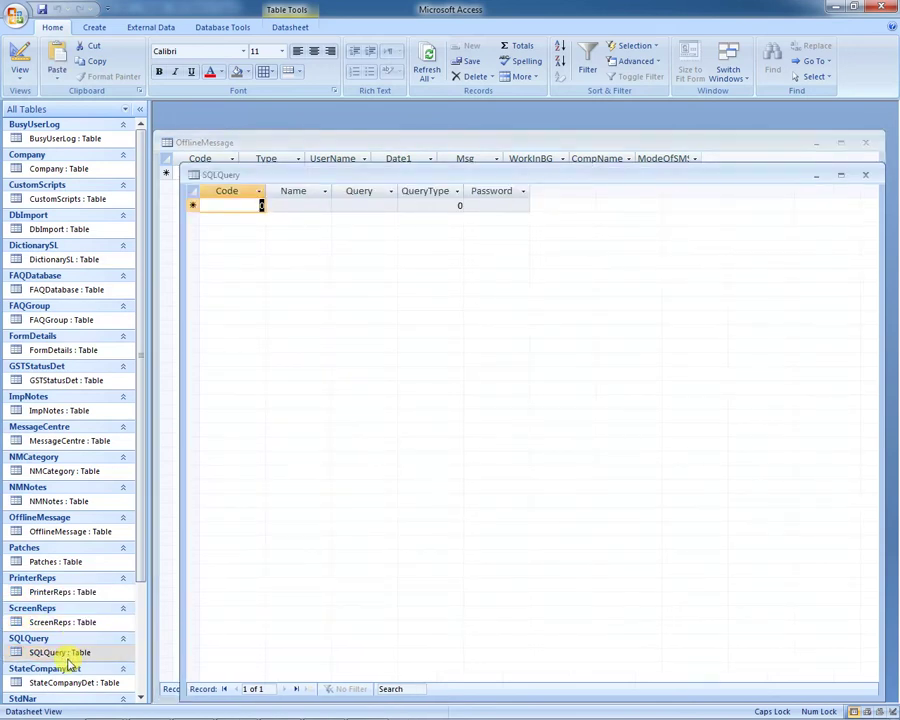
click(66, 685)
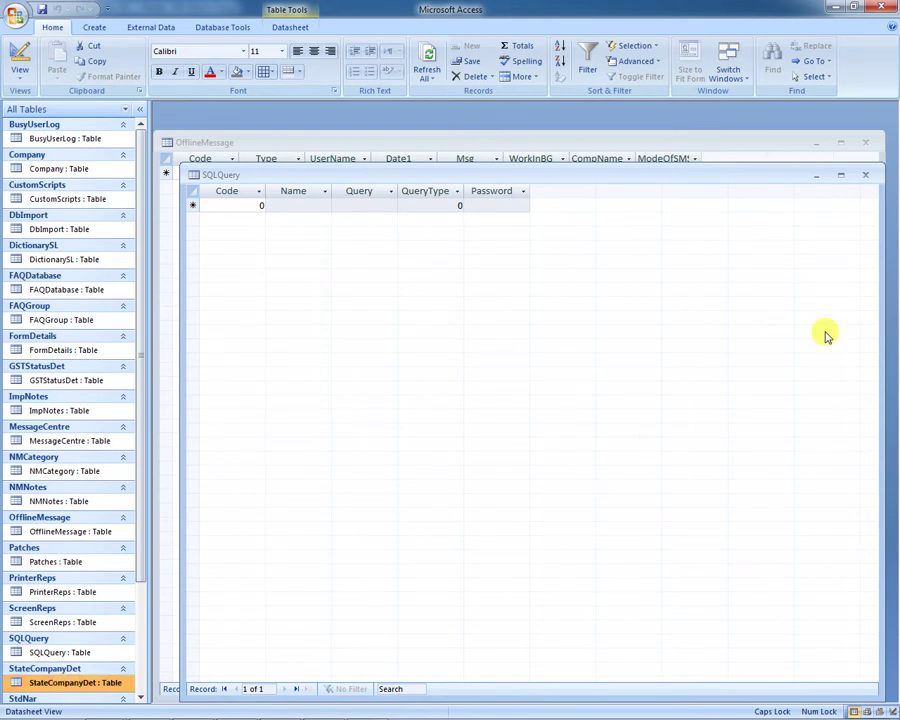
click(865, 174)
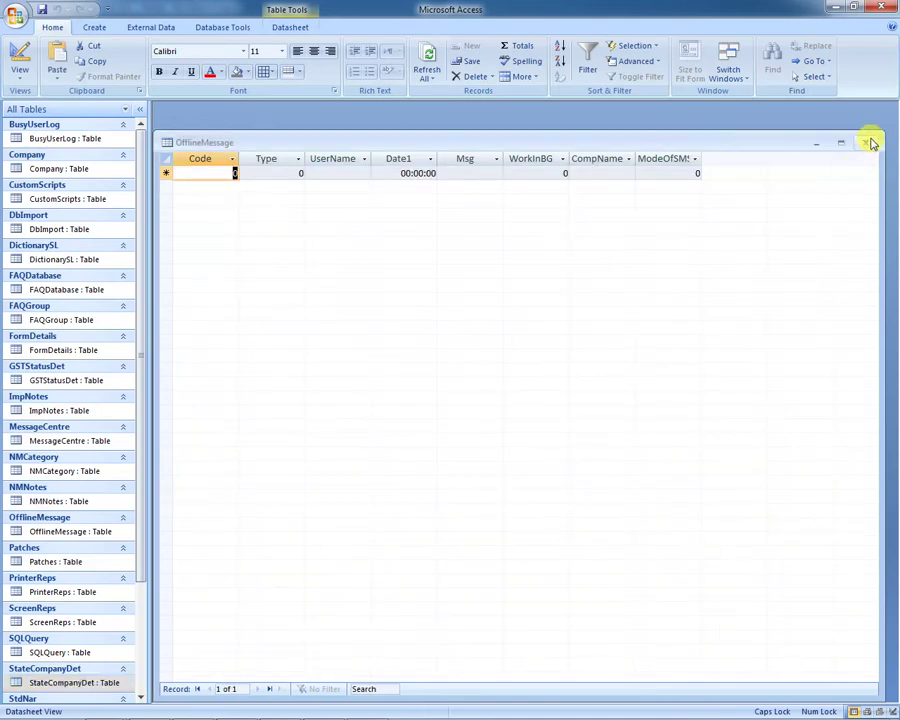
click(866, 142)
Step: Quit Access and rename the db file back to db.bds
click(881, 7)
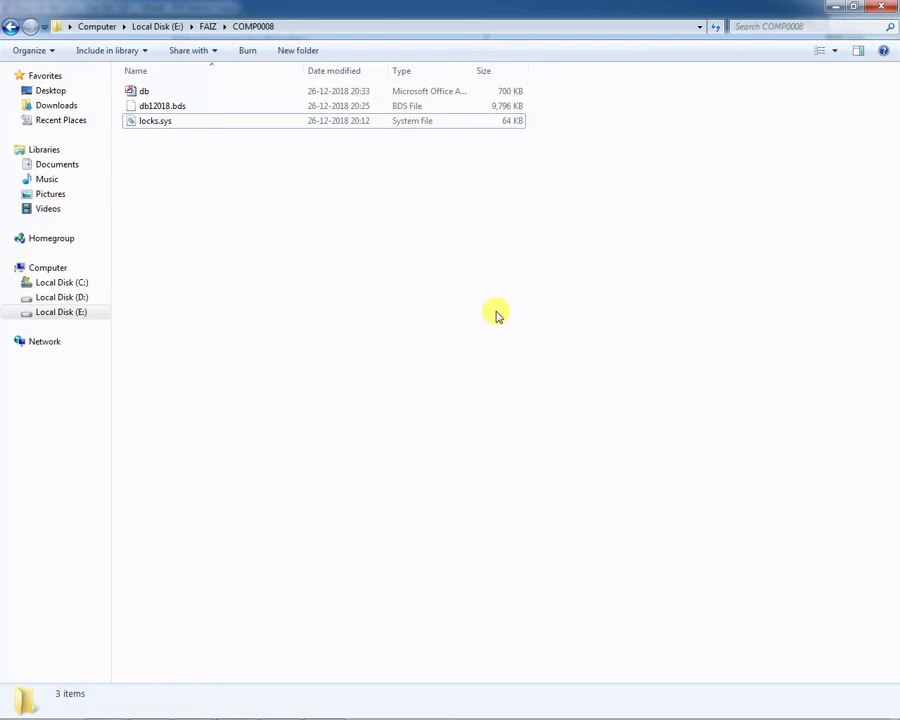
click(226, 93)
key(F2)
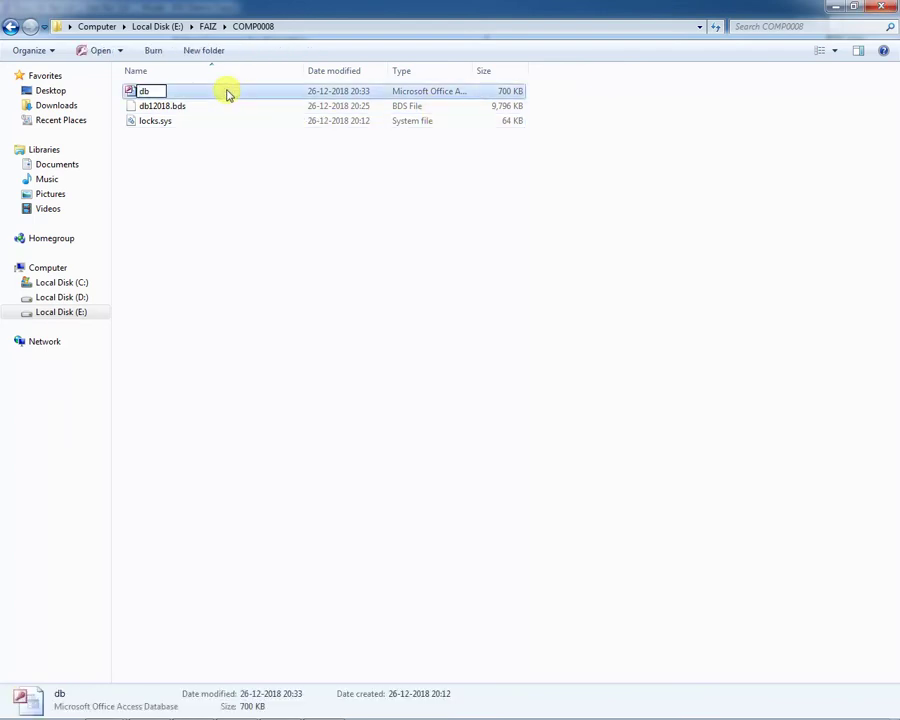
text(.BDS)
key(BackSpace)
key(BackSpace)
key(BackSpace)
text(bds)
key(Return)
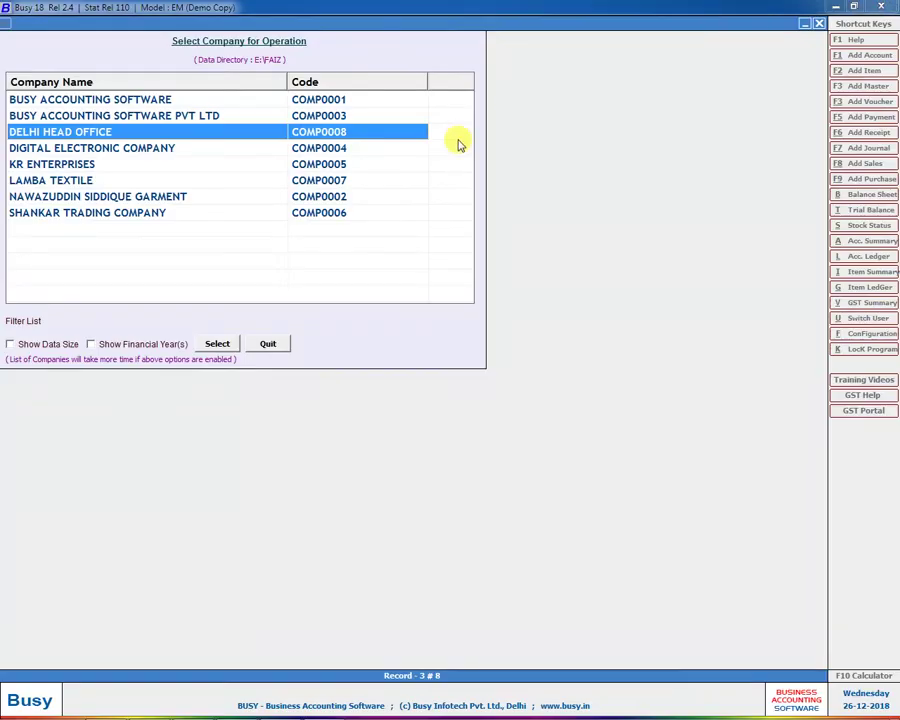
Step: Convert the company data to the old structure, confirming each prompt and success message
key(Escape)
key(Down)
key(Down)
key(Down)
key(Down)
key(Down)
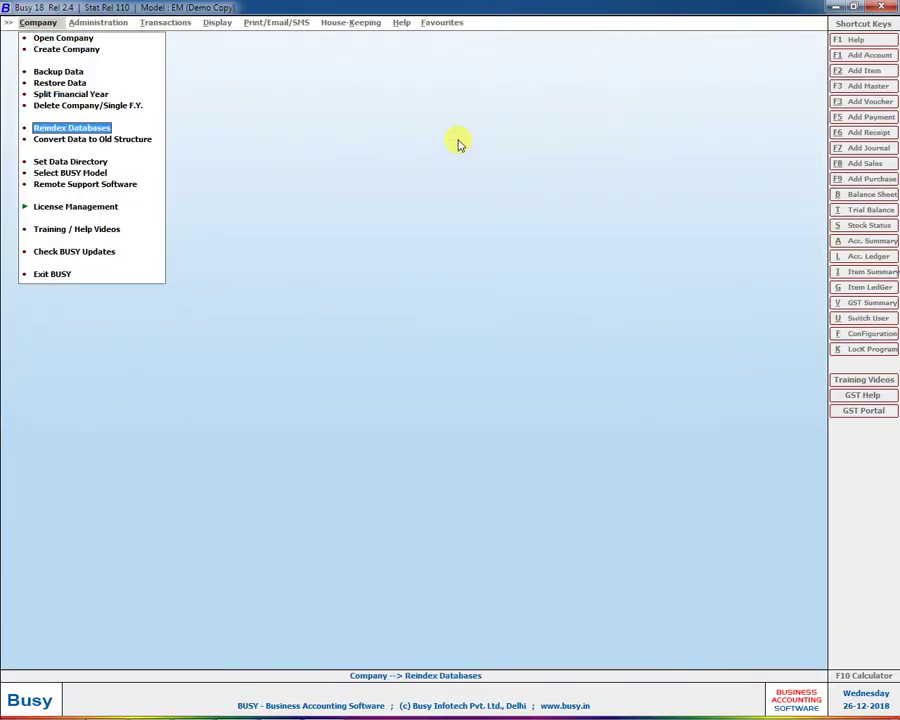
key(Down)
key(Return)
key(Return)
key(Left)
key(Return)
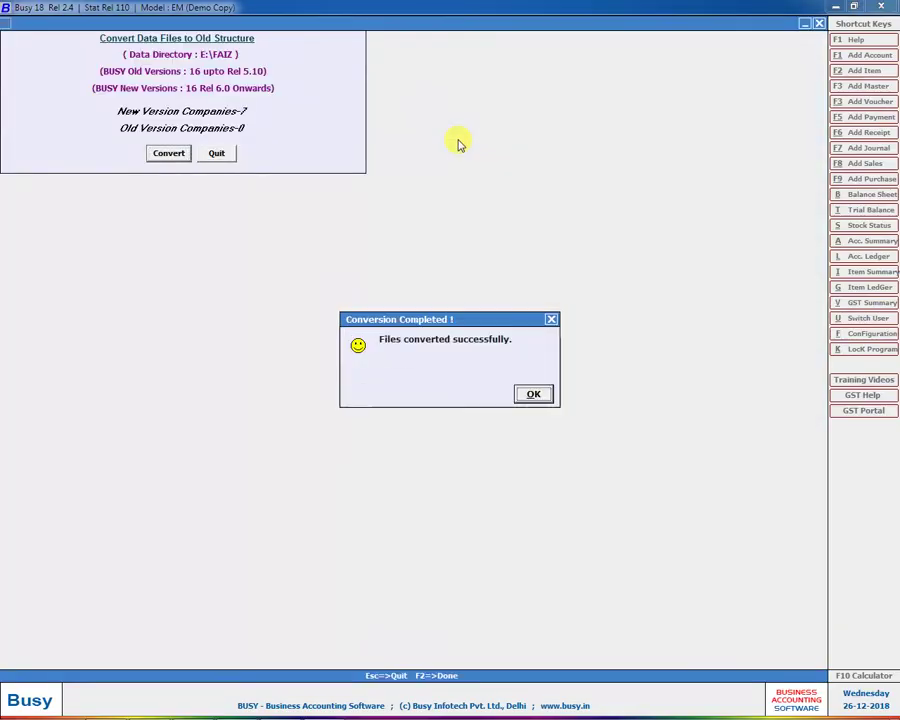
key(Return)
key(Up)
key(Up)
key(Up)
key(Up)
key(Up)
key(Up)
key(Up)
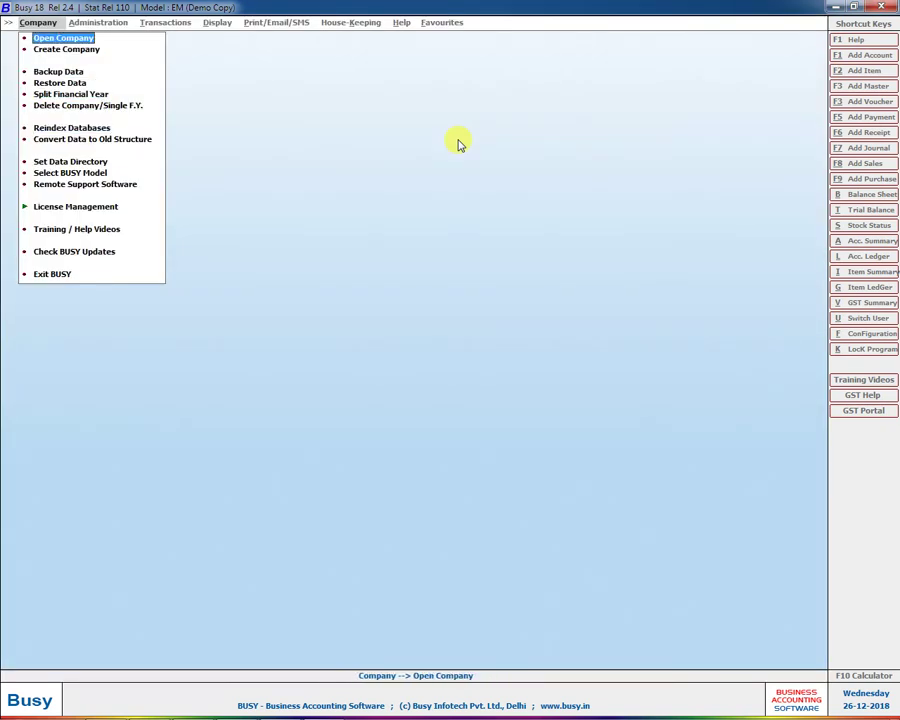
key(Return)
key(Return)
key(Left)
key(Return)
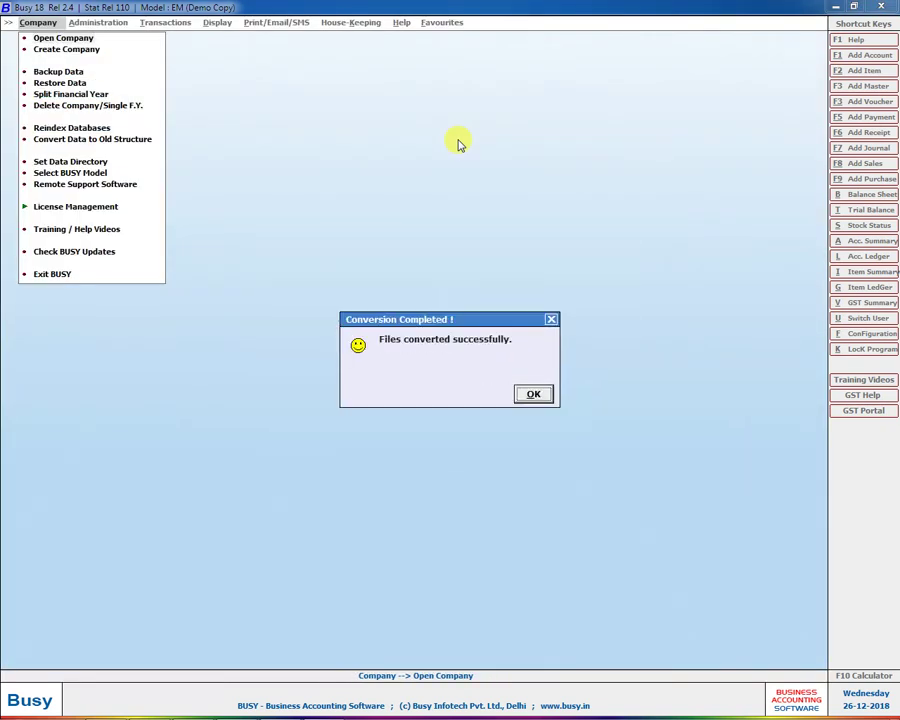
key(Return)
Step: Pick DIGITAL ELECTRONIC COMPANY, then open Select BUSY Model from the Company menu
key(Down)
key(Down)
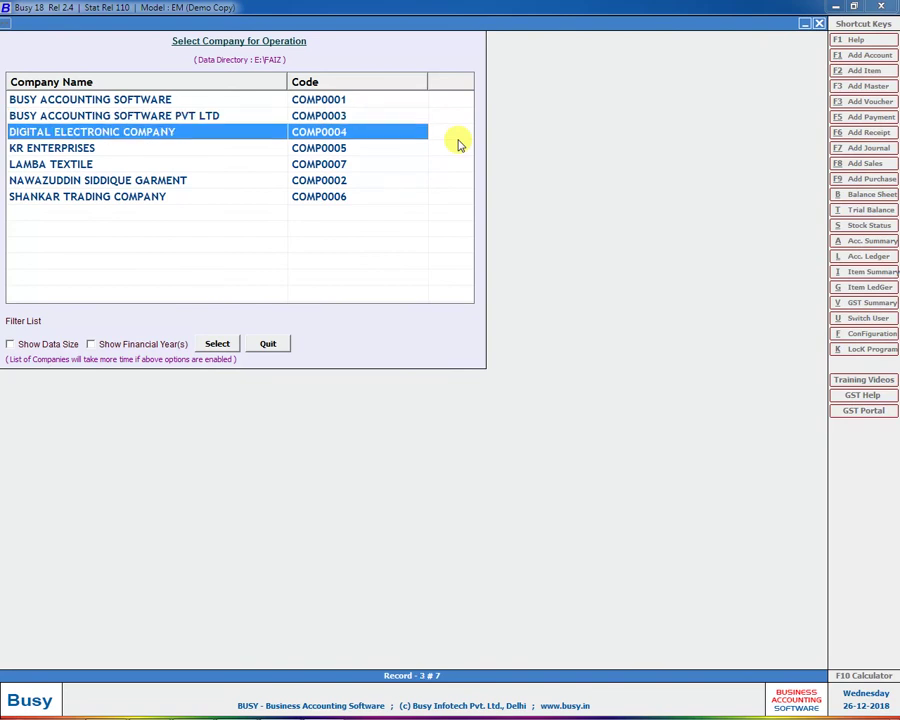
key(Escape)
key(Down)
key(Down)
key(Down)
key(Down)
key(Down)
key(Down)
key(Down)
key(Down)
key(Down)
key(Return)
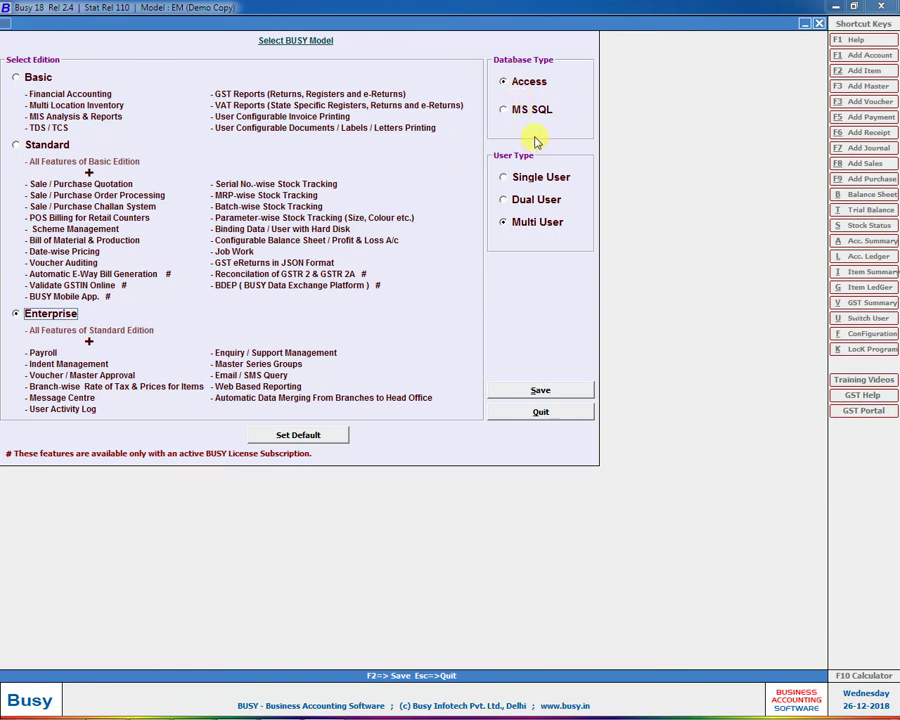
Step: Choose MS SQL as the database type, save, and accept the restart notice
click(533, 110)
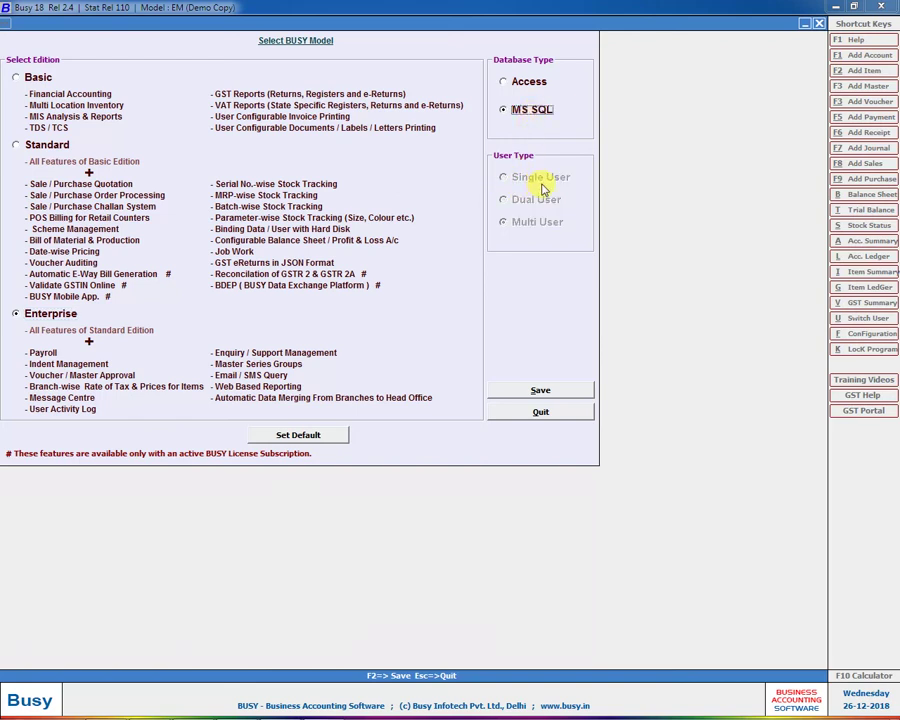
click(16, 78)
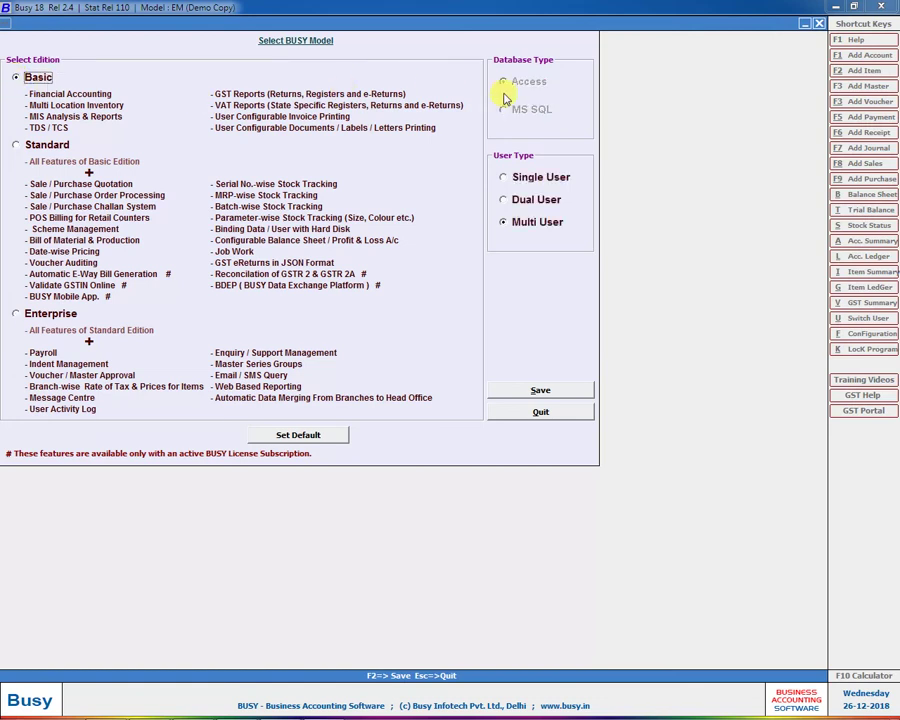
click(550, 413)
key(Return)
click(514, 111)
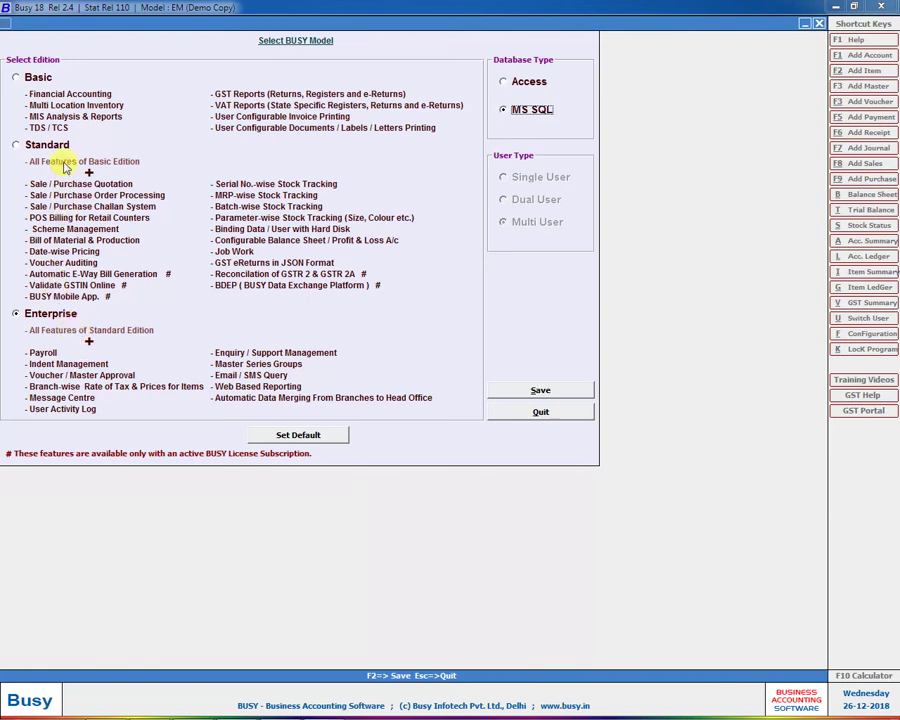
click(579, 391)
key(Return)
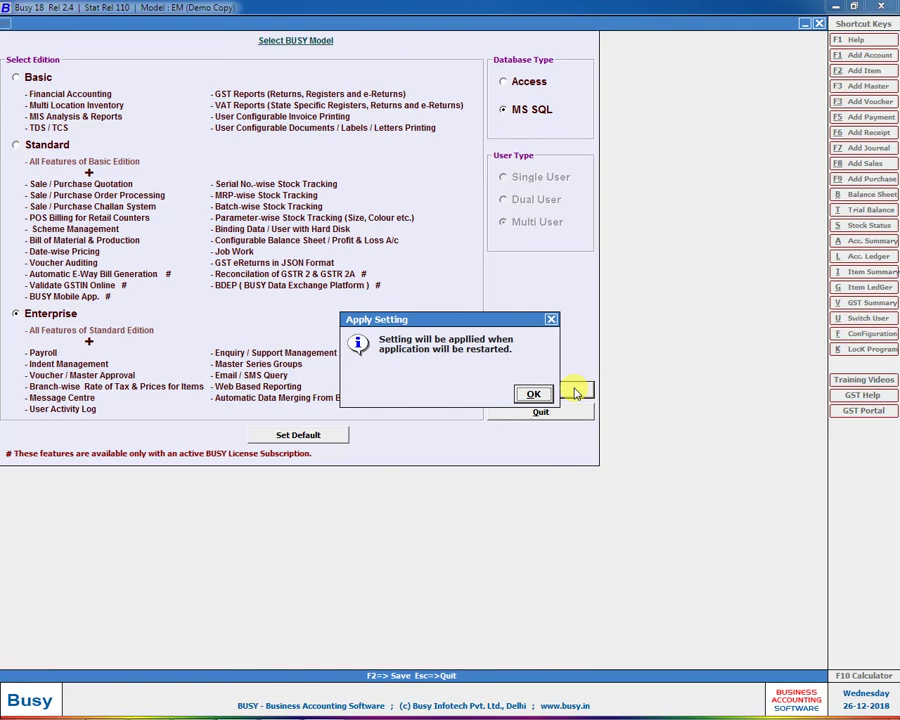
key(Return)
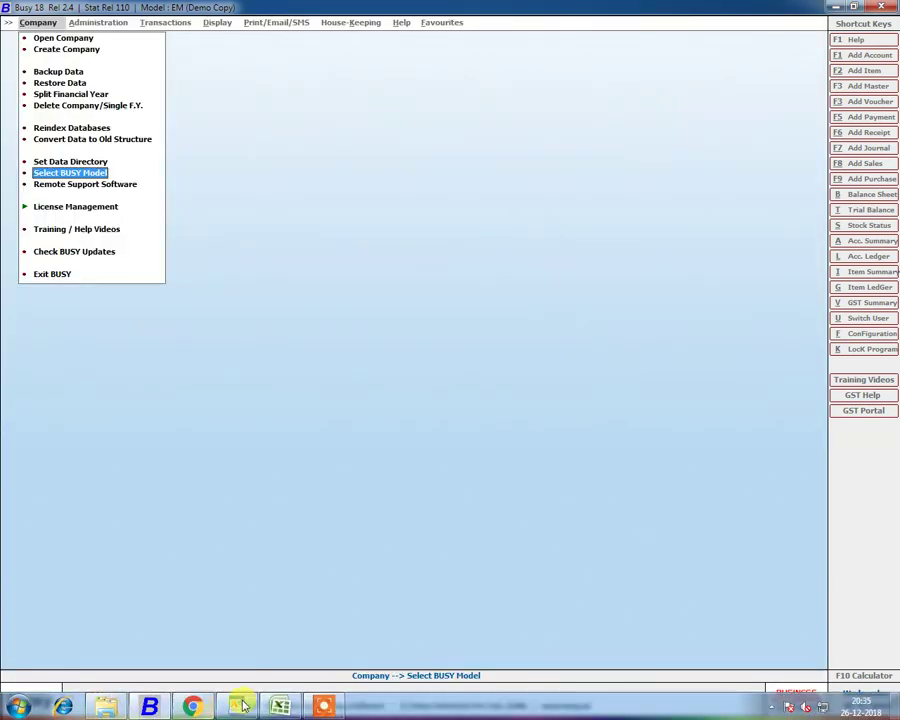
Step: Bring up the sql workbook's SQL SERVER diagram and select the heading and Backend Application label
click(278, 706)
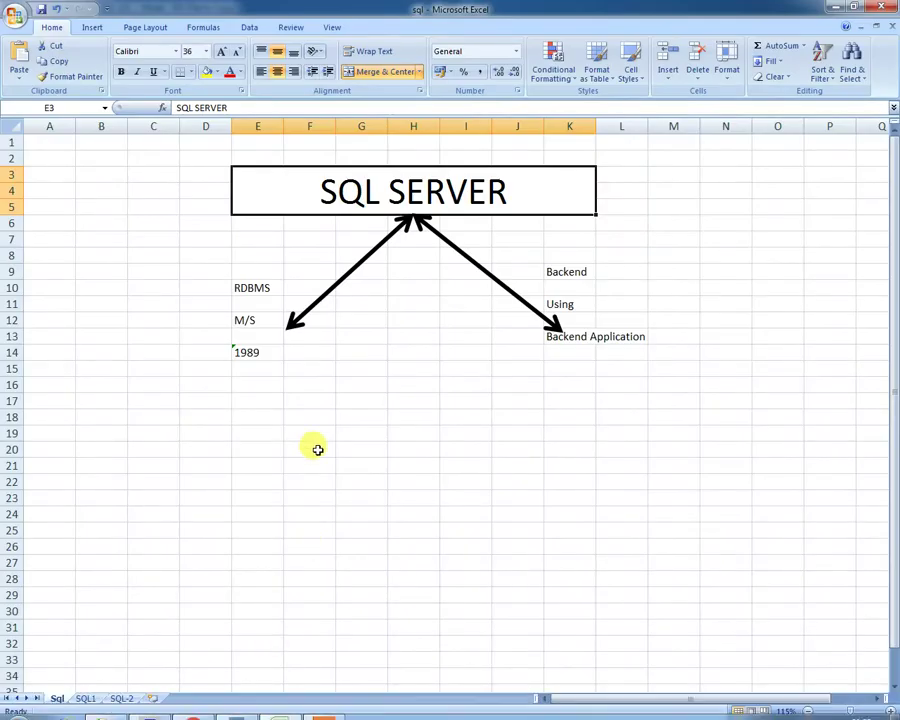
click(311, 418)
click(352, 187)
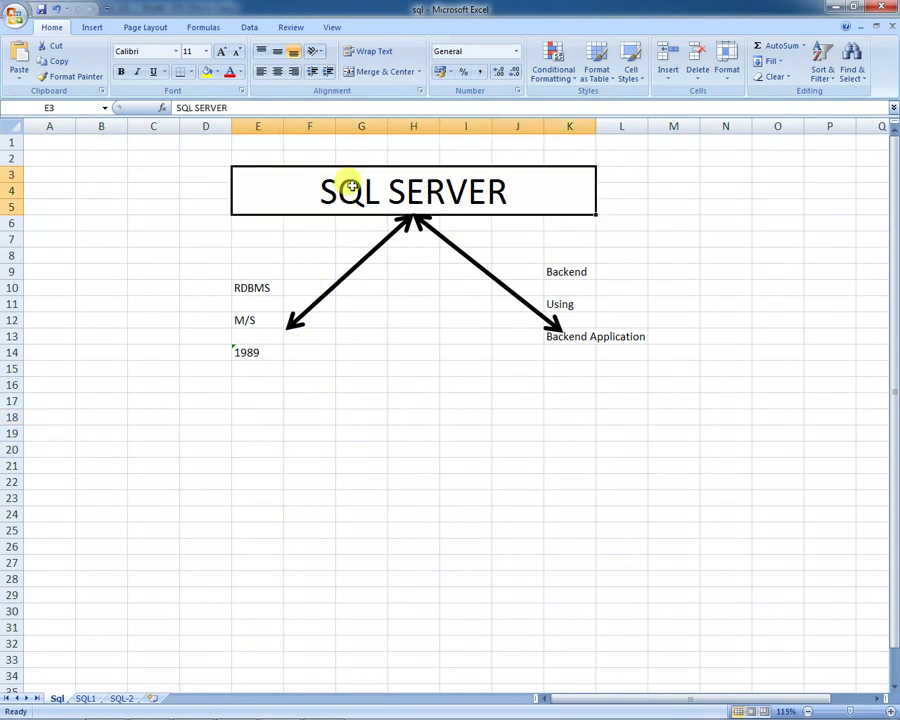
click(588, 340)
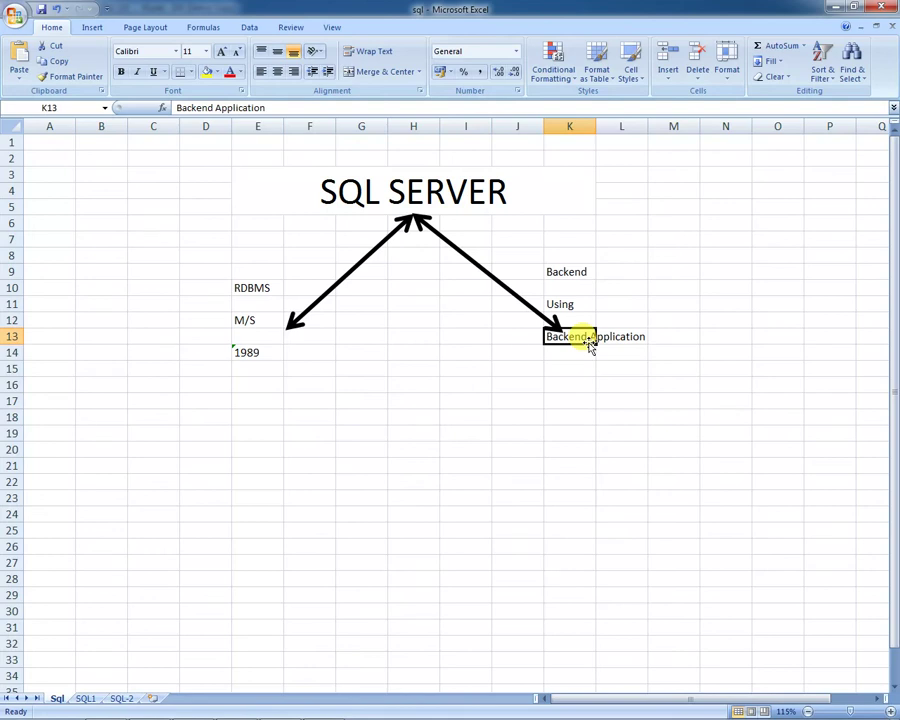
Step: Go over the 1989, M/S and RDBMS labels, then bring Chrome forward
click(256, 356)
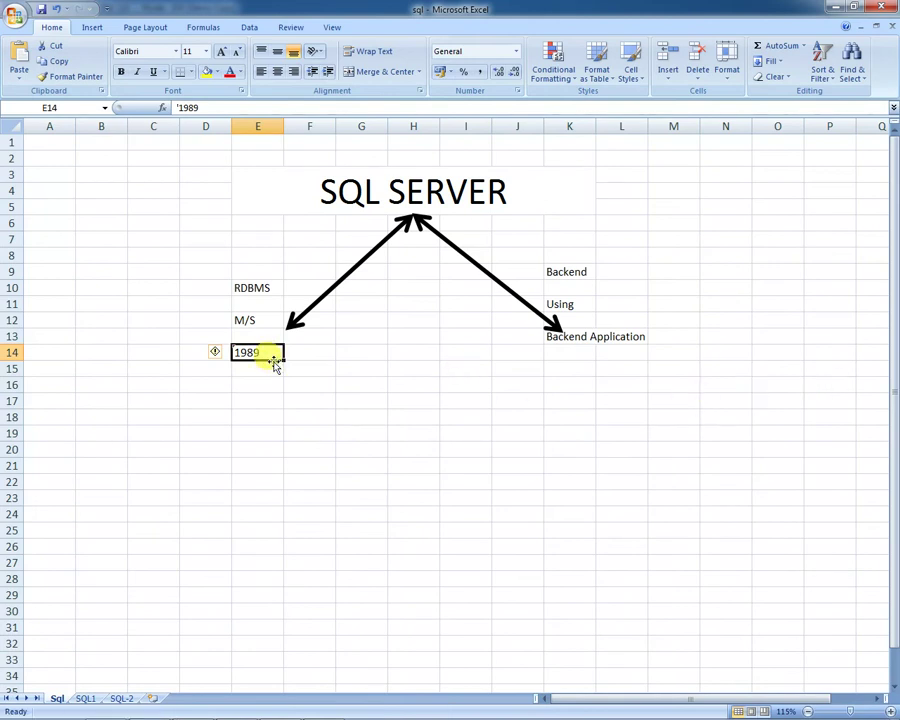
key(Up)
key(Up)
key(Up)
key(Down)
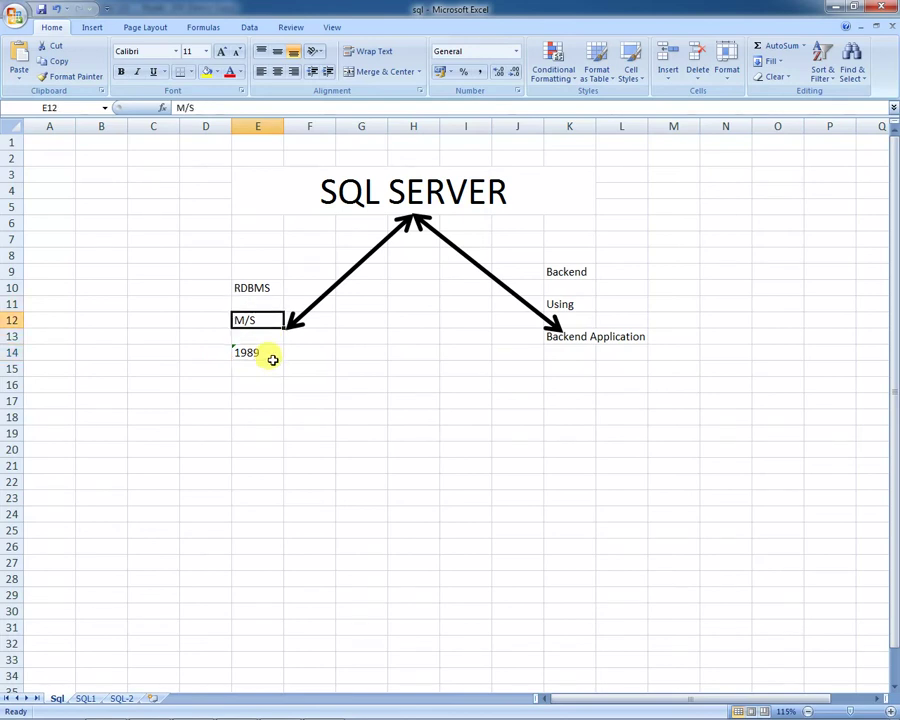
key(Down)
key(Down)
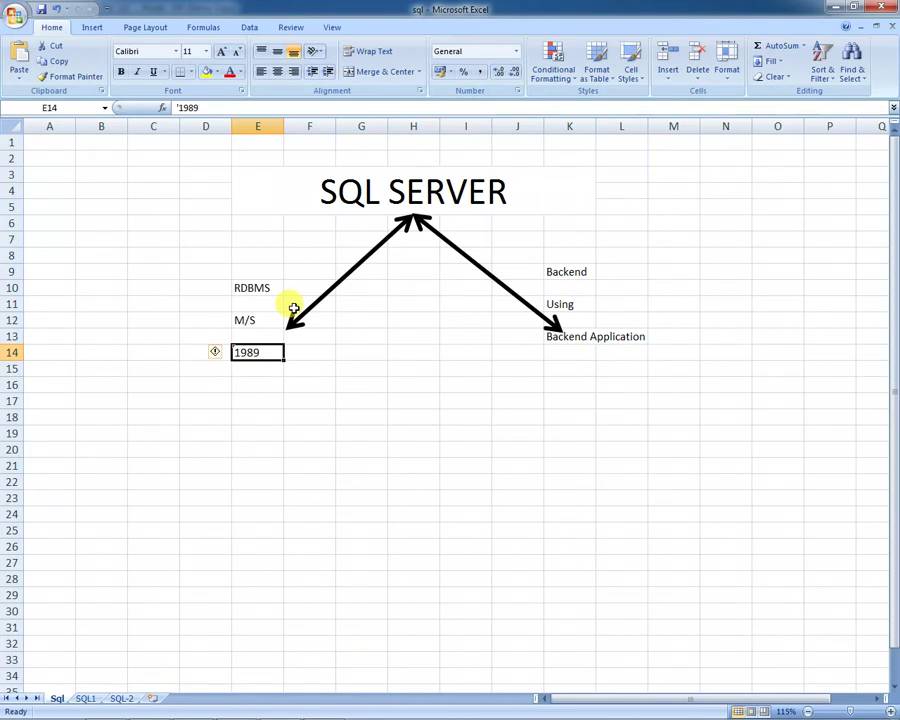
click(248, 283)
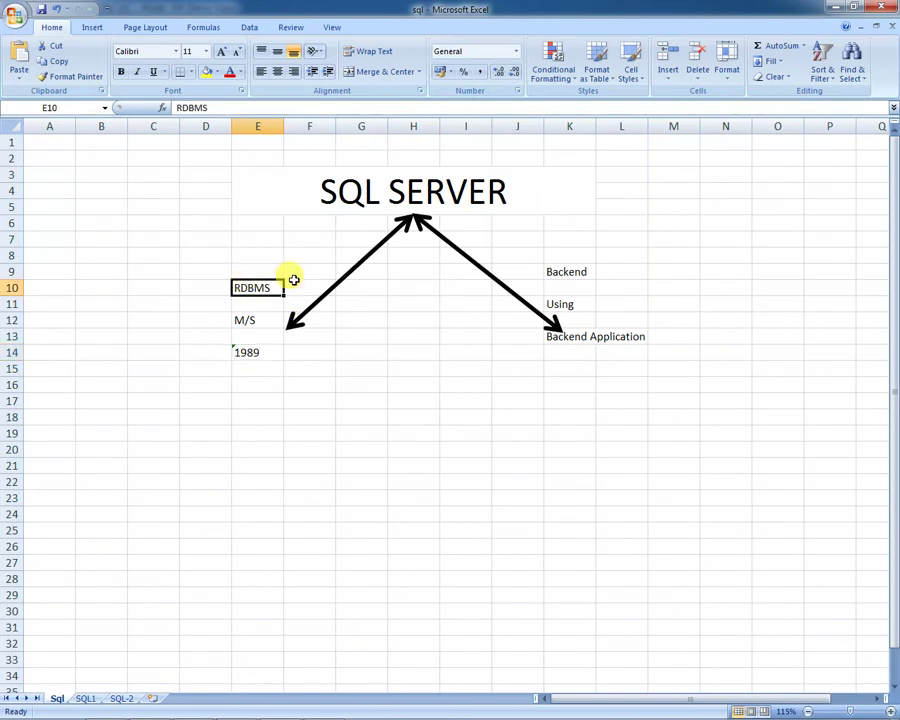
click(197, 708)
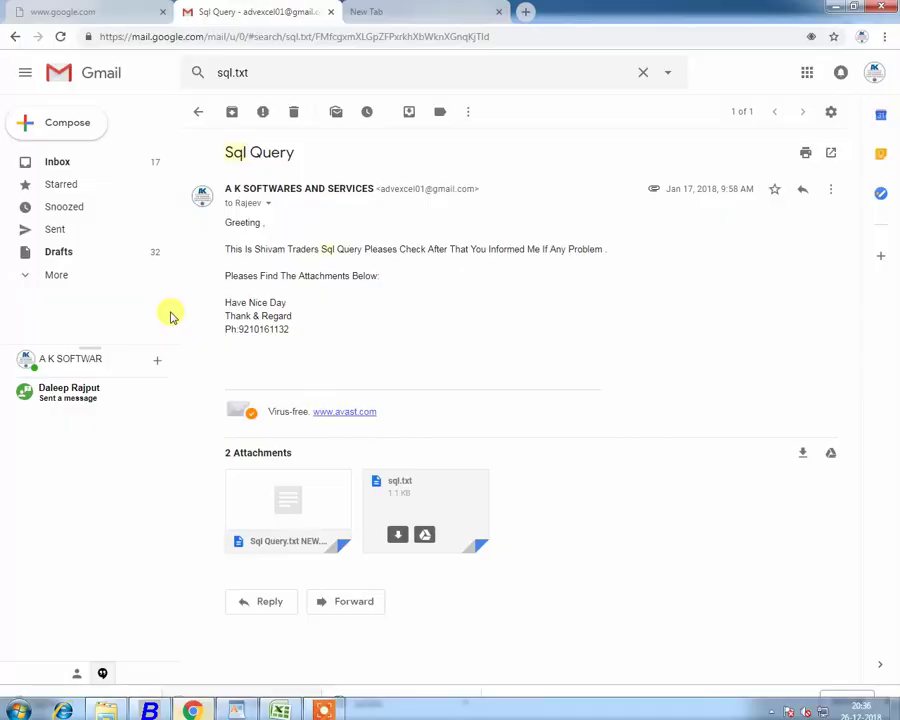
Step: Google 'rdbms full form' in a new tab, then return to the Excel workbook
click(526, 10)
text(r)
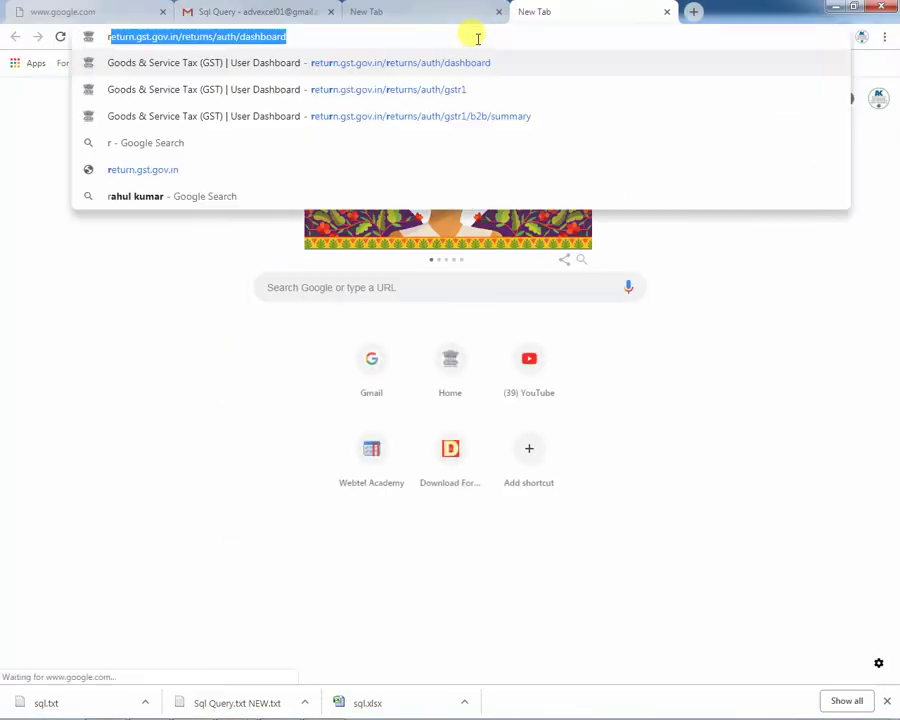
text(dbm)
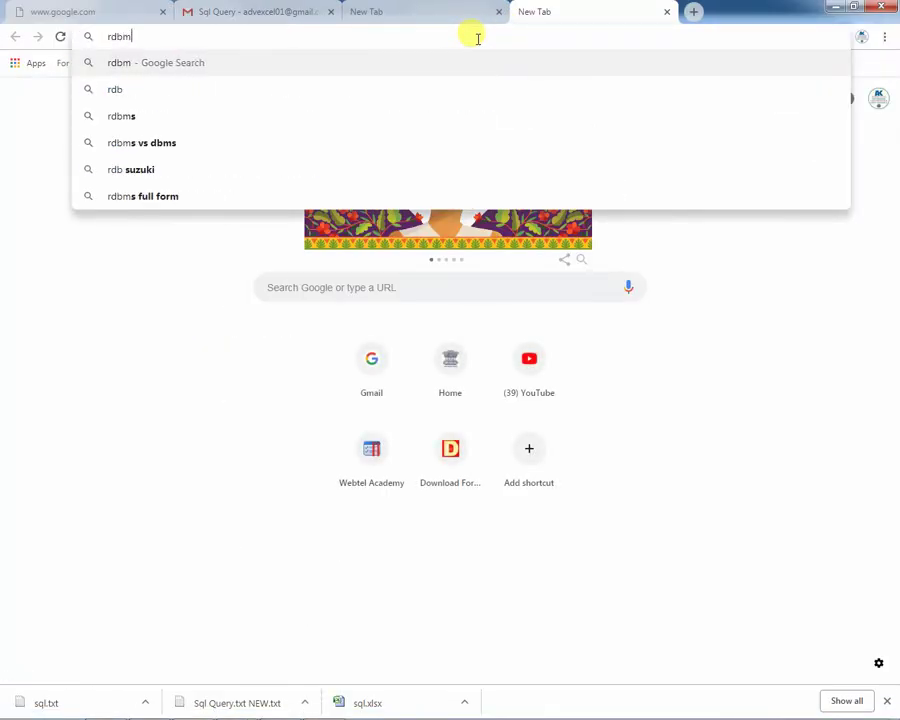
text(s ful)
key(Return)
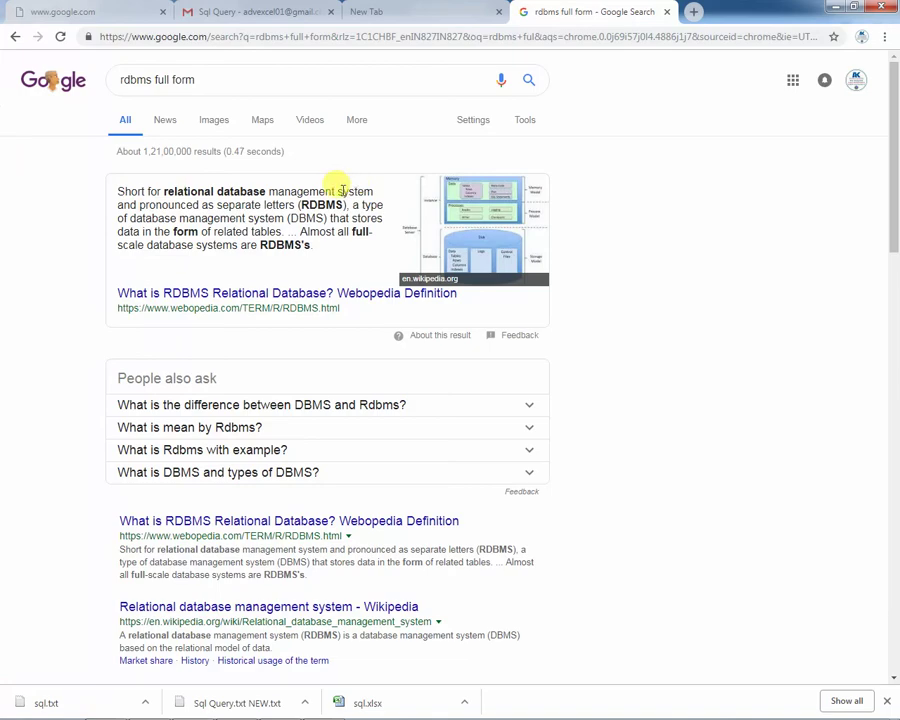
key(alt+Tab)
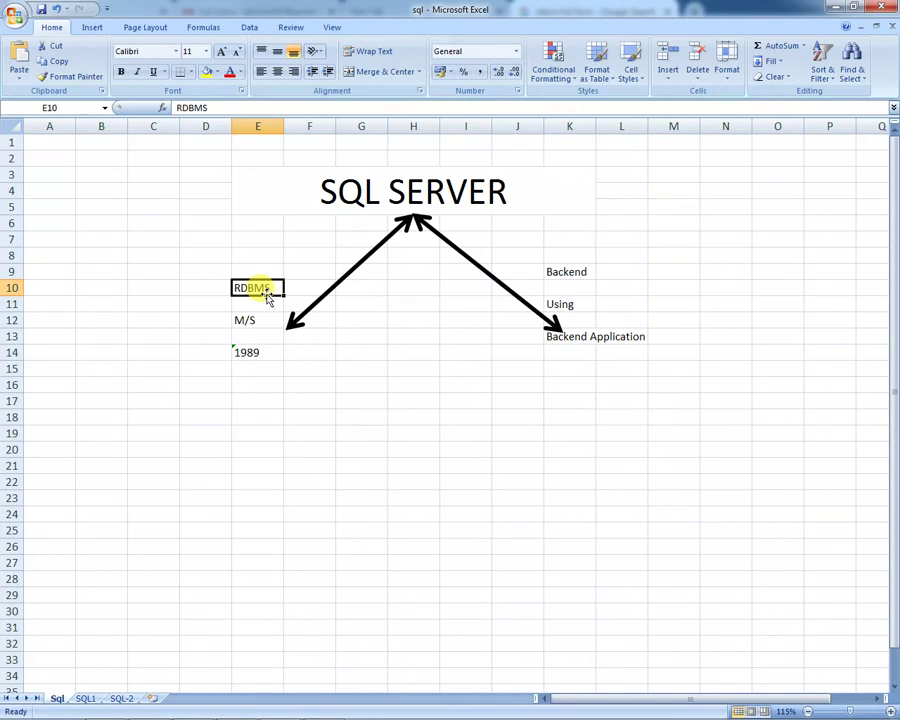
Step: On the SQL1 sheet, point out the FE Application, .Net/Jave/VBA 6.0 tools, App and BE Application labels
click(87, 698)
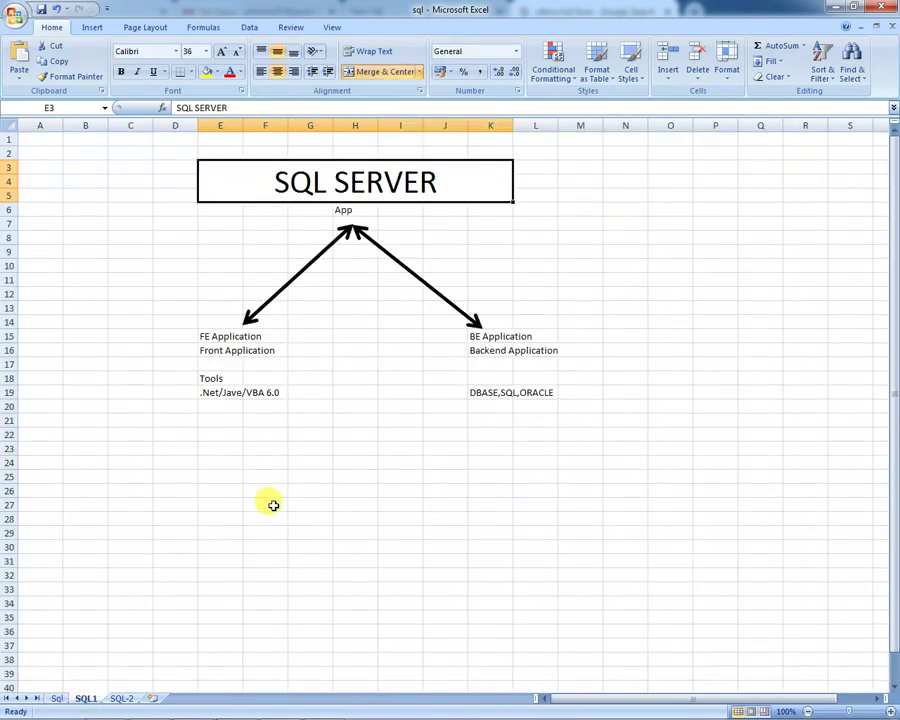
ctrl+scroll(272, 504, up, 1)
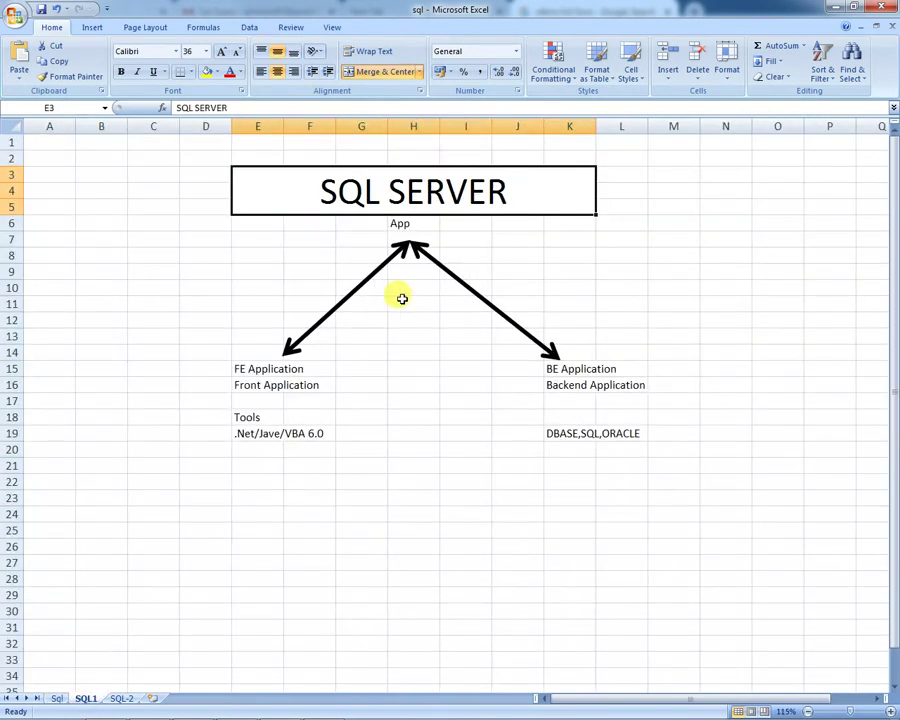
click(272, 370)
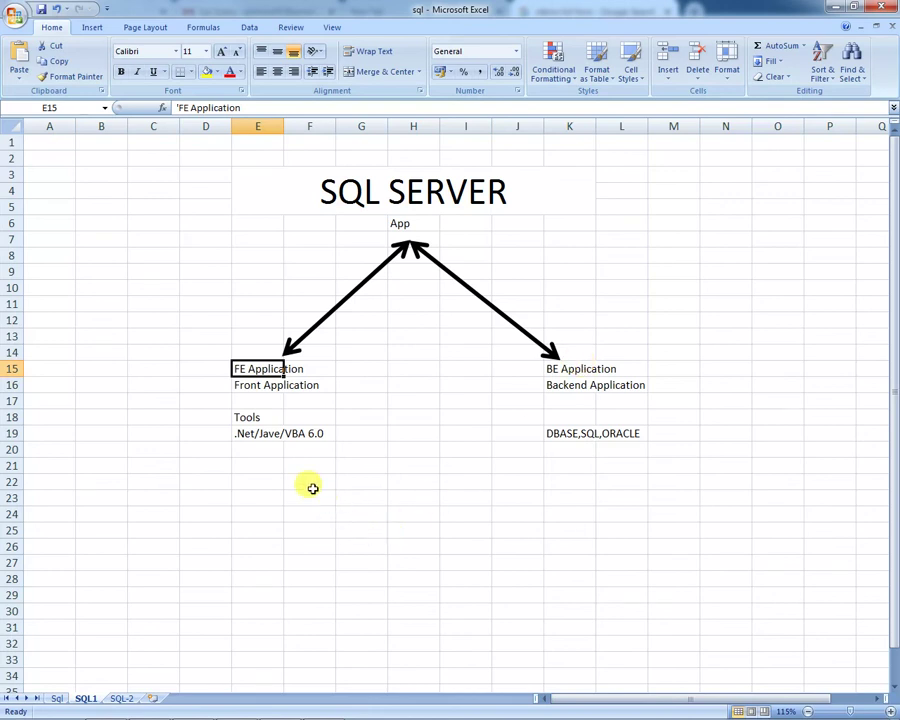
click(251, 430)
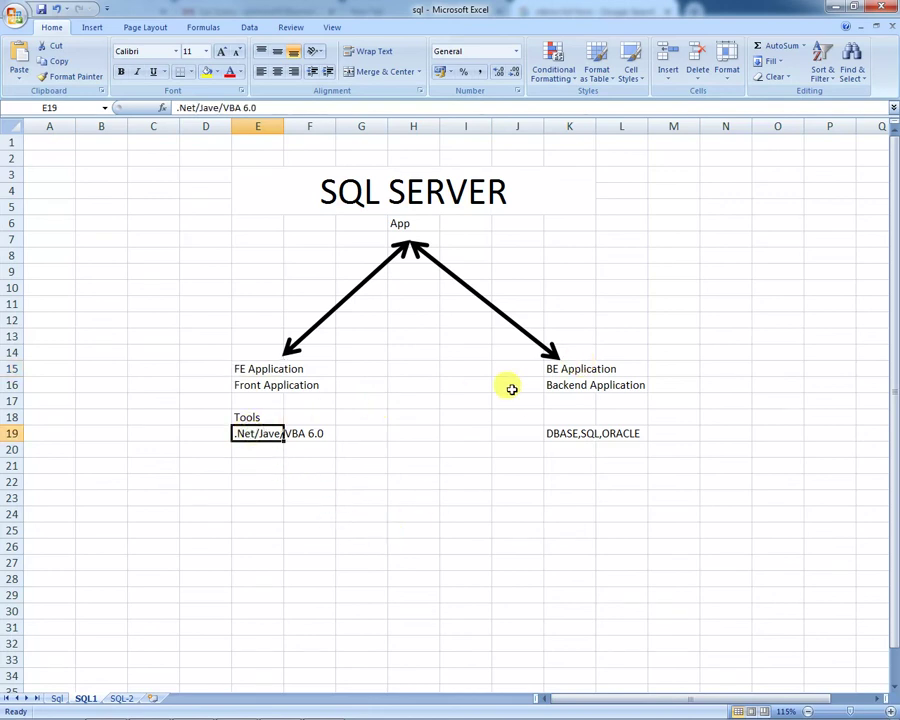
click(411, 218)
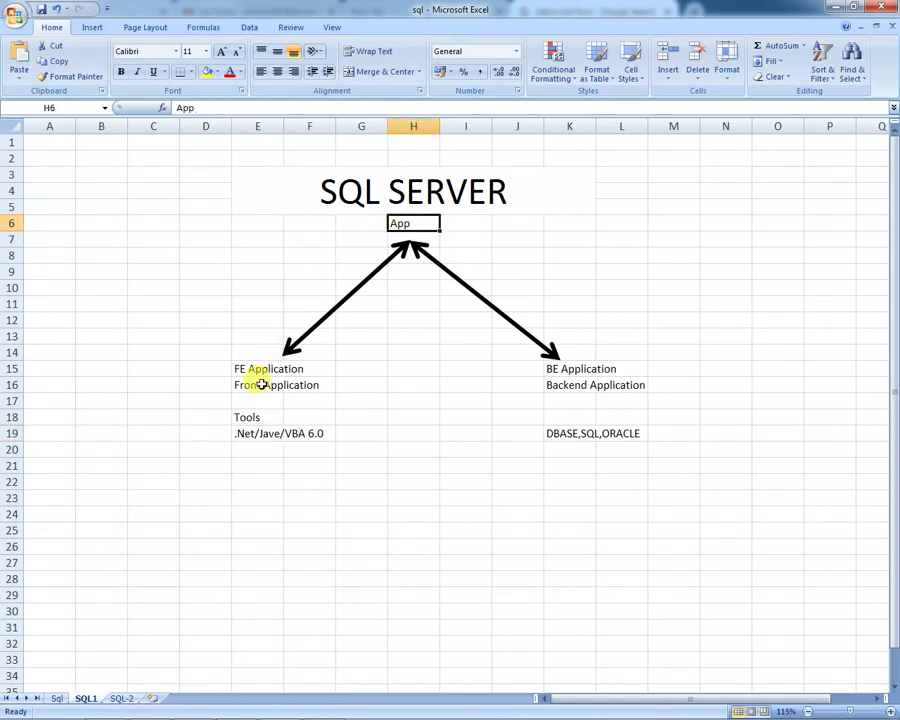
click(547, 370)
drag(547, 372, 545, 411)
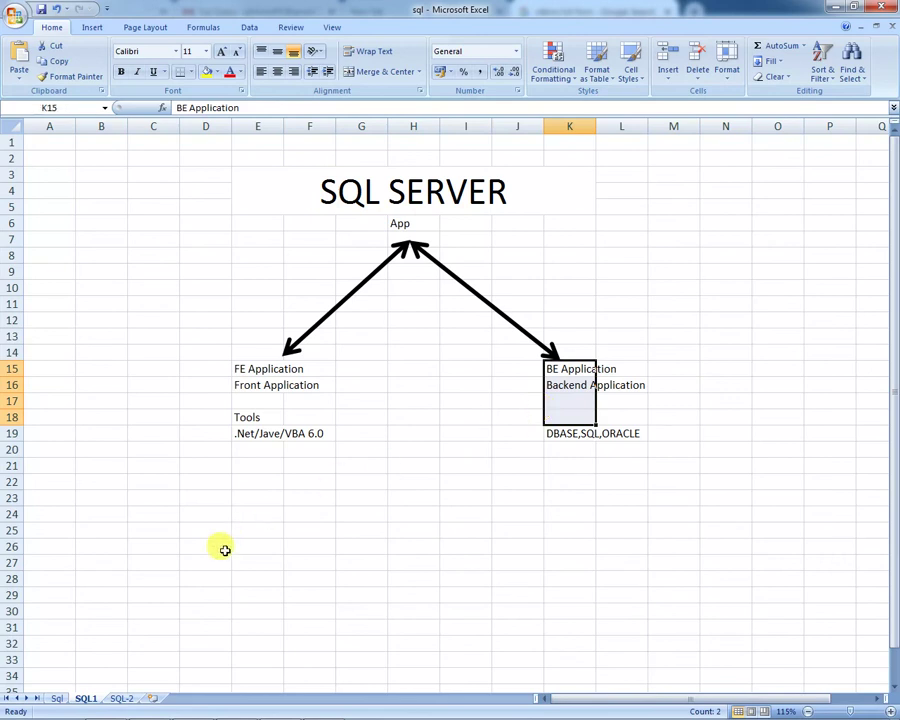
Step: Show the SQL-2 sheet's SQL SERVER heading and Development step, then hide Chrome to reach Busy
click(122, 698)
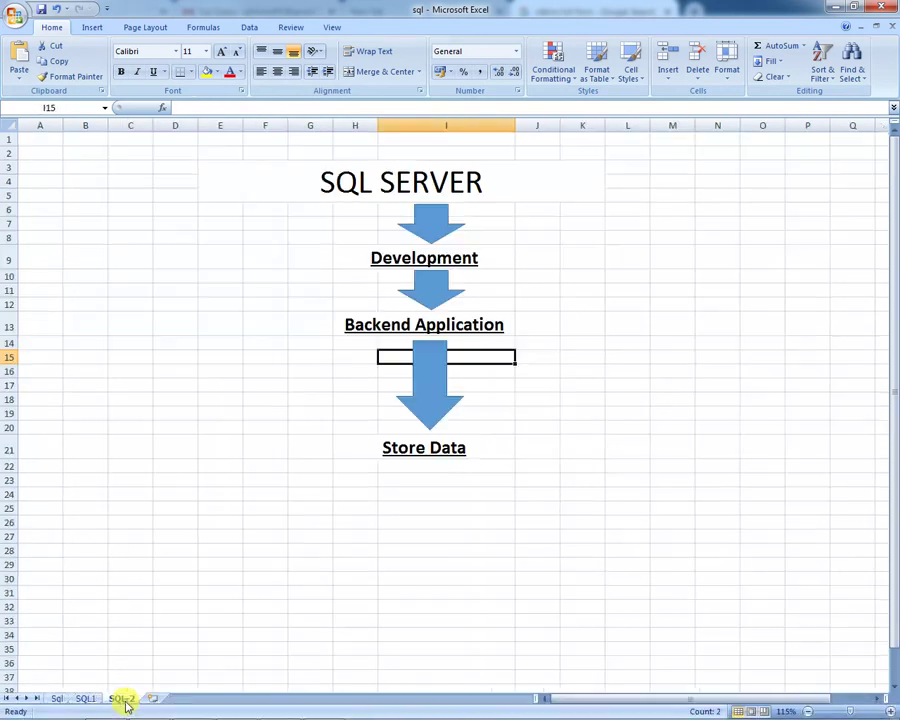
click(344, 517)
click(426, 152)
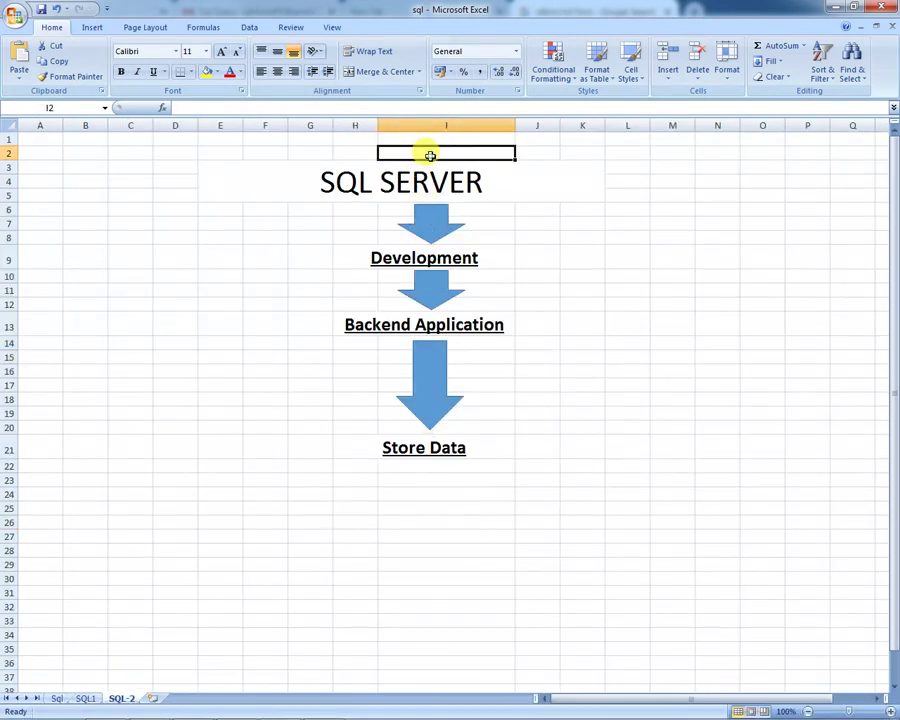
click(420, 176)
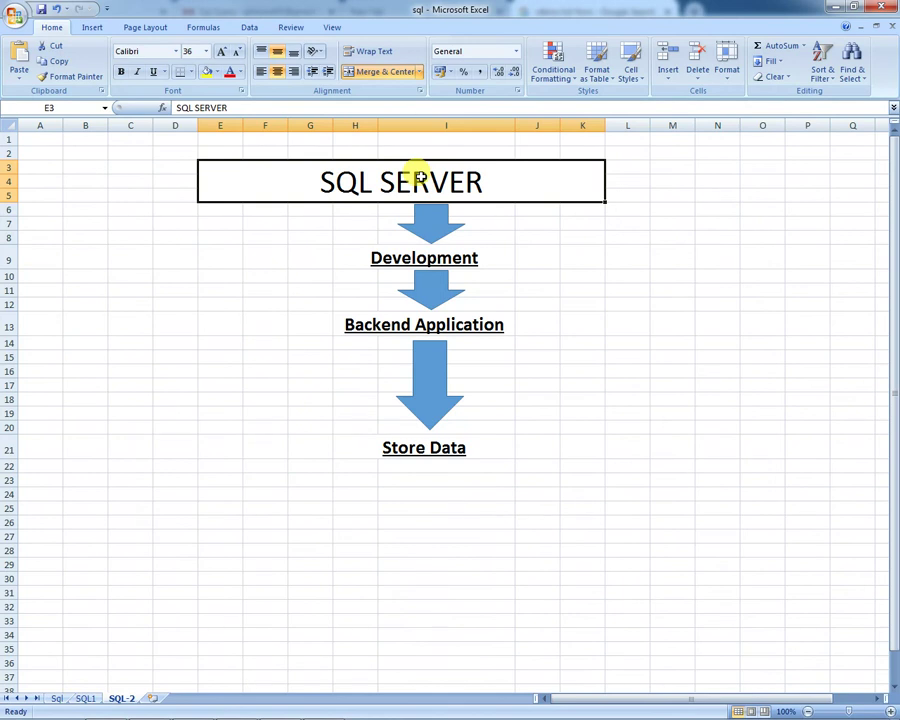
click(417, 257)
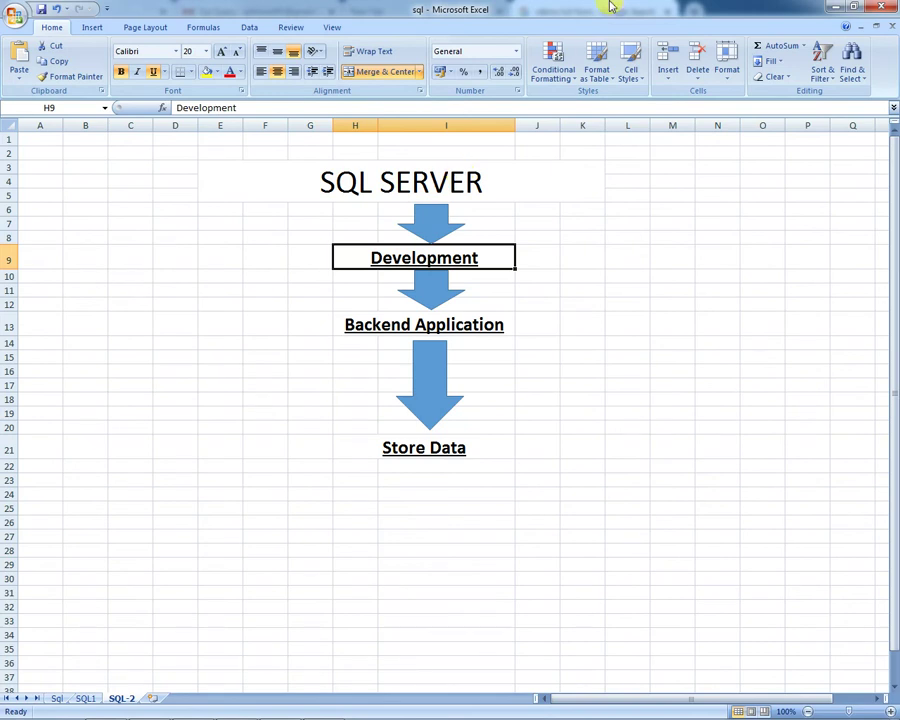
key(alt+Tab)
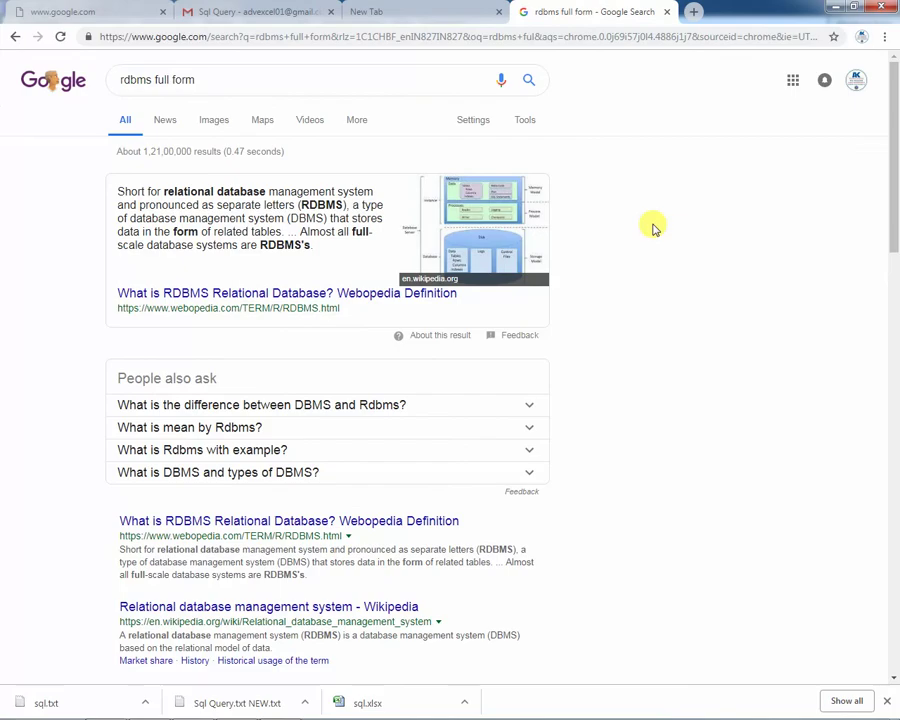
click(835, 7)
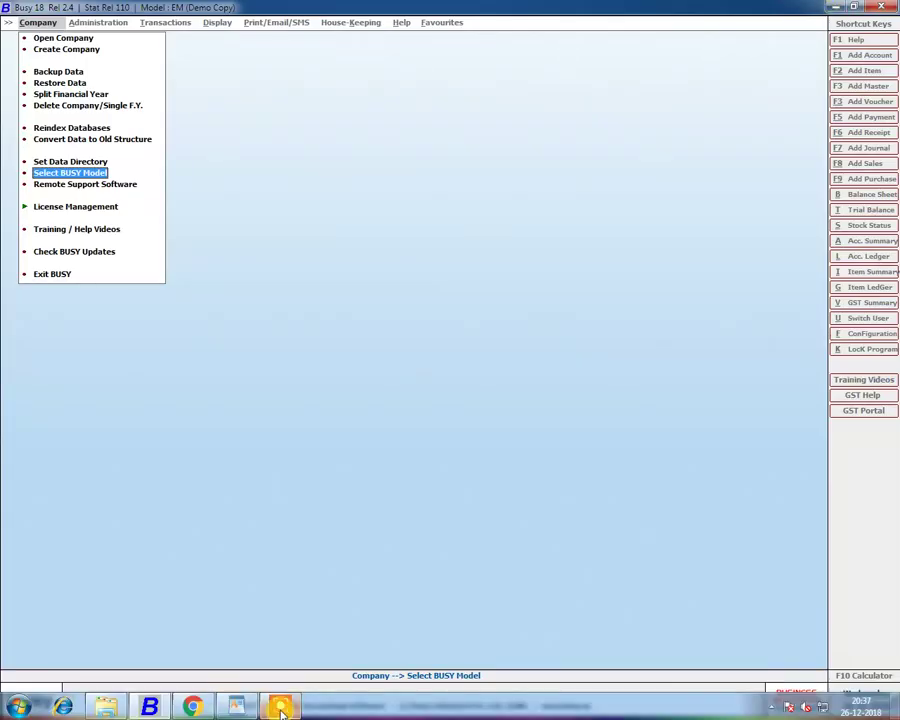